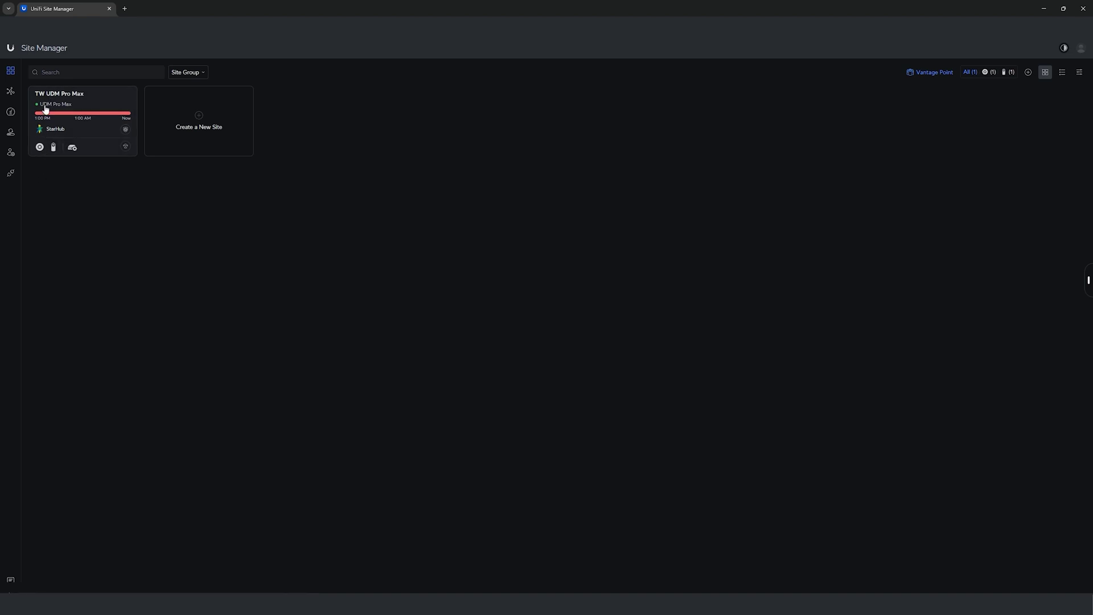
Step: Check per-site internet latency and packet loss, then list firmware status for all eight devices
{"action": "mouse_move", "coordinate": [53, 114]}
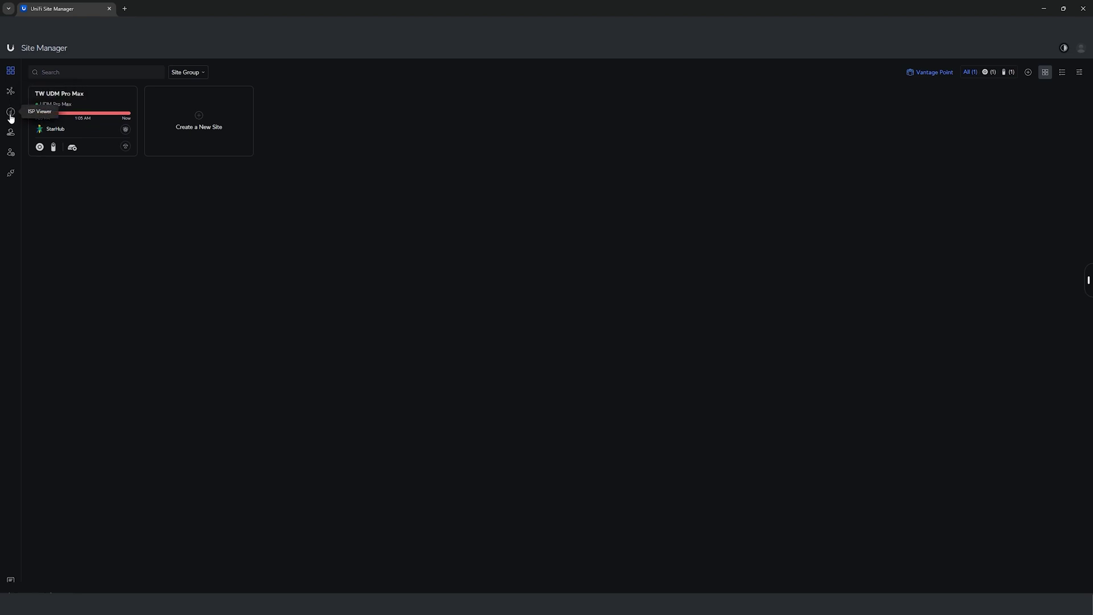
{"action": "left_click", "coordinate": [11, 118]}
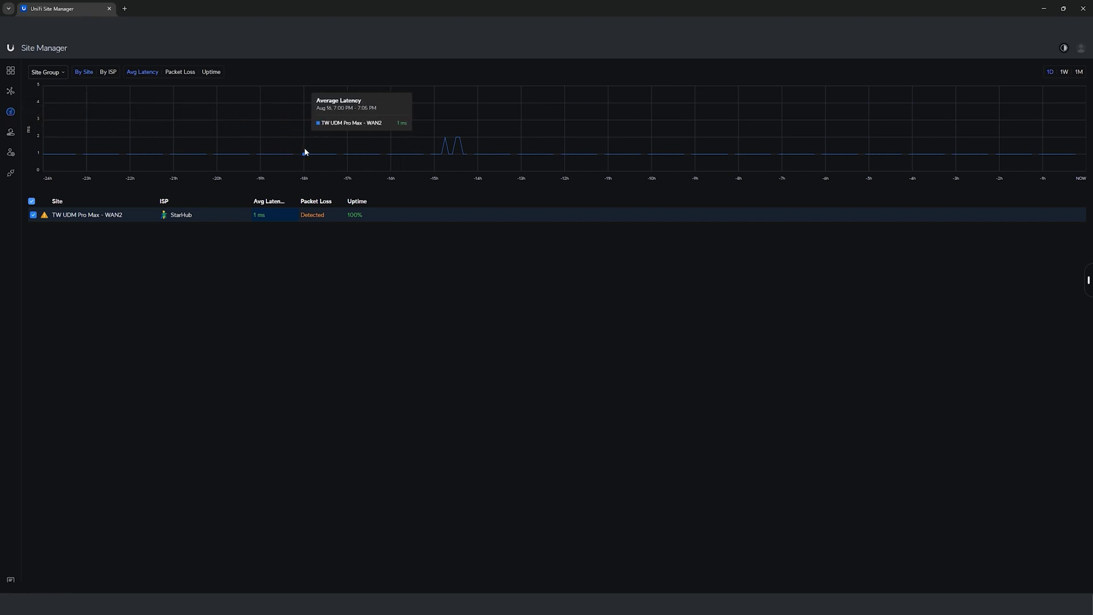
{"action": "left_click", "coordinate": [10, 132]}
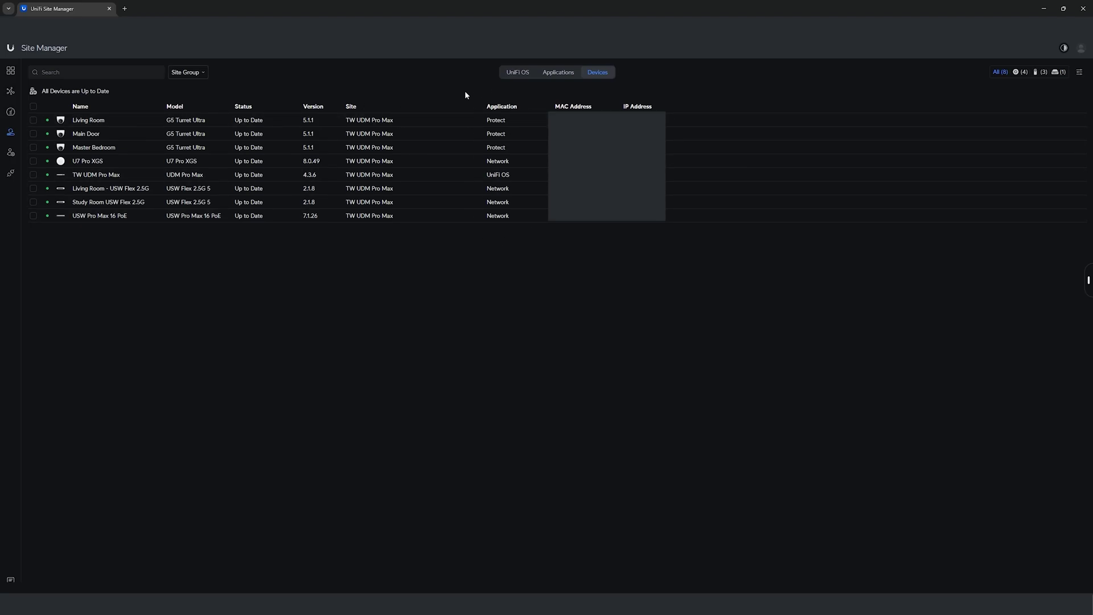
Step: Review the administrators list, then go back to the TW UDM Pro Max site card
{"action": "left_click", "coordinate": [10, 154]}
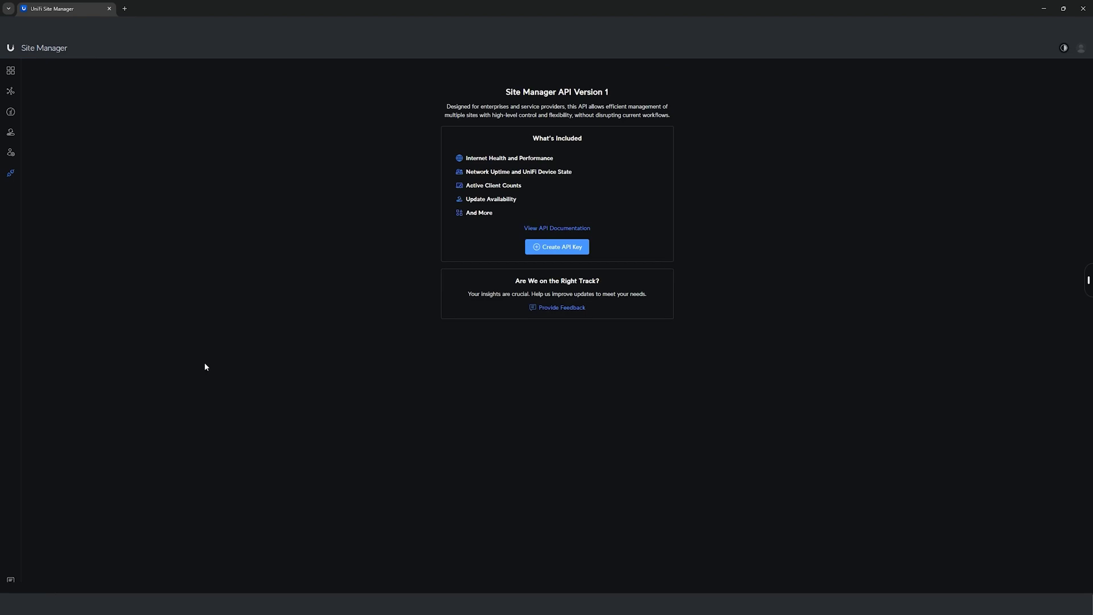
{"action": "left_click", "coordinate": [12, 75]}
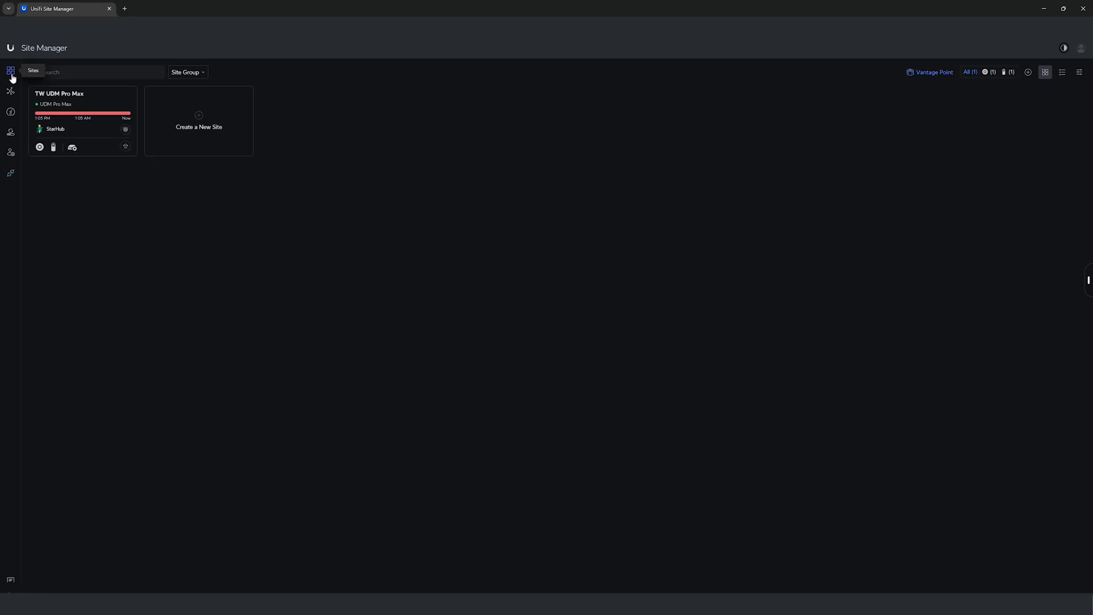
Step: Open the TW UDM Pro Max network dashboard and view the last speed-test result
{"action": "left_click", "coordinate": [39, 148]}
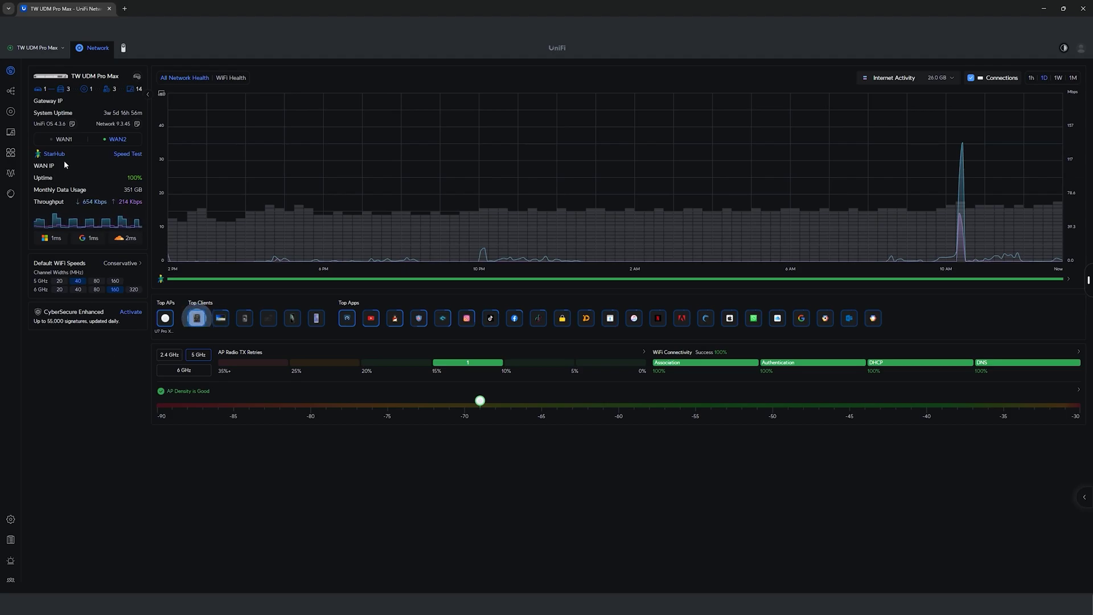
{"action": "mouse_move", "coordinate": [134, 155]}
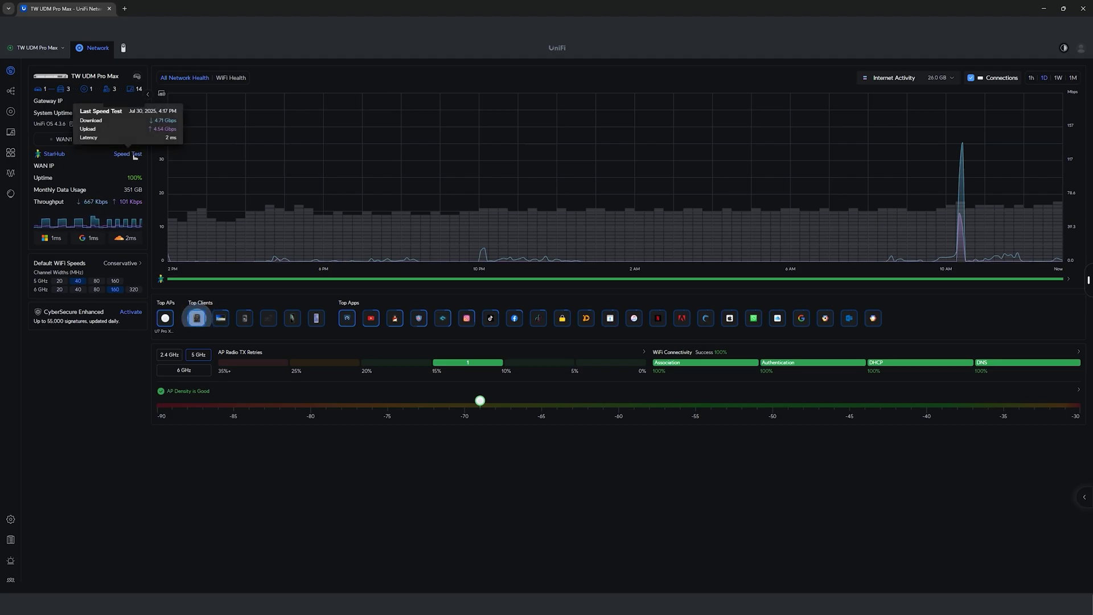
Step: Run a new speed test measuring about 4.75 Gbps down and 4.53 Gbps up
{"action": "left_click", "coordinate": [134, 154]}
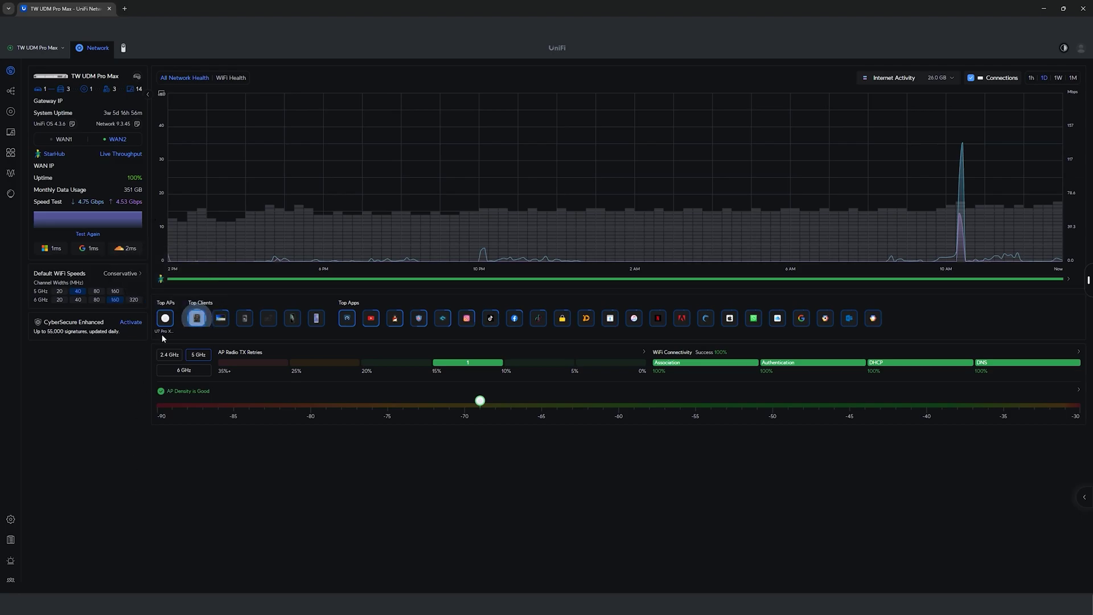
{"action": "mouse_move", "coordinate": [216, 338]}
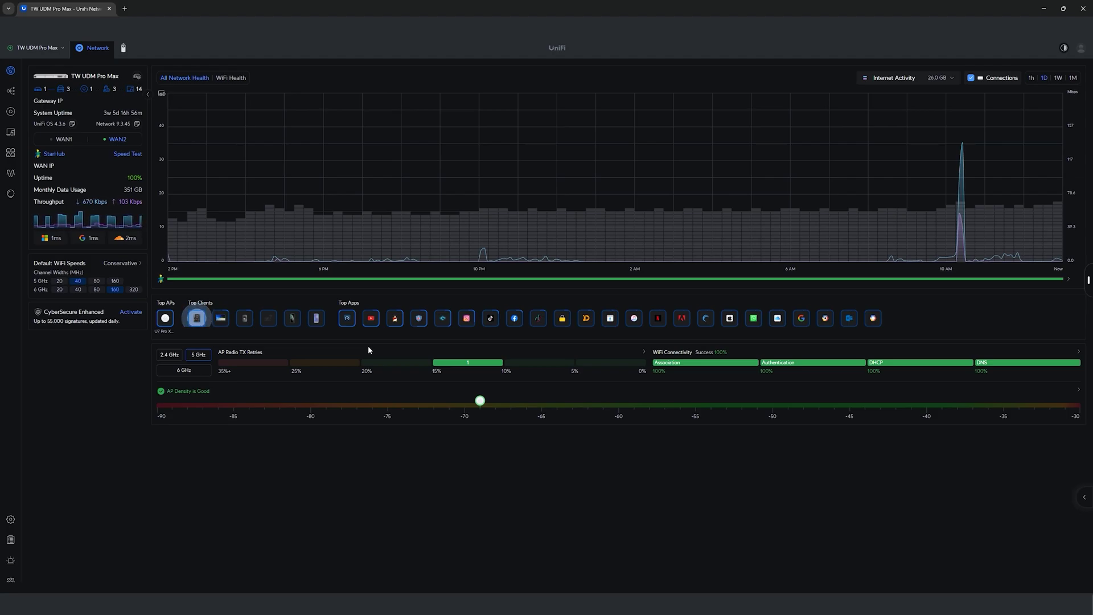
Step: Show WiFi Health, widen the chart to 1M, then return it to 1D
{"action": "left_click", "coordinate": [241, 79]}
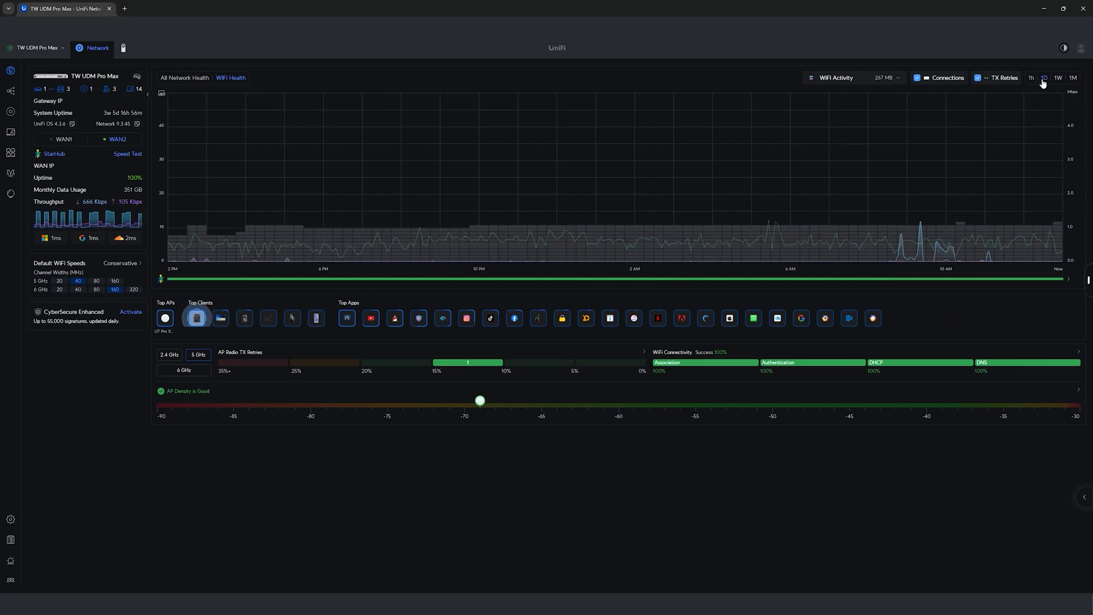
{"action": "left_click", "coordinate": [1073, 79]}
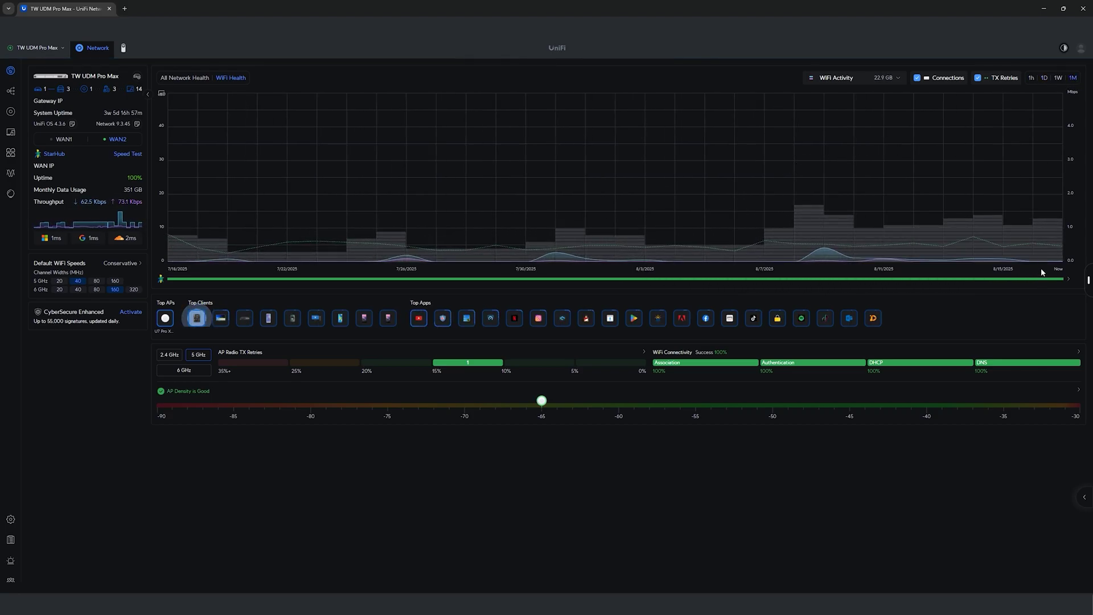
{"action": "left_click", "coordinate": [1043, 78]}
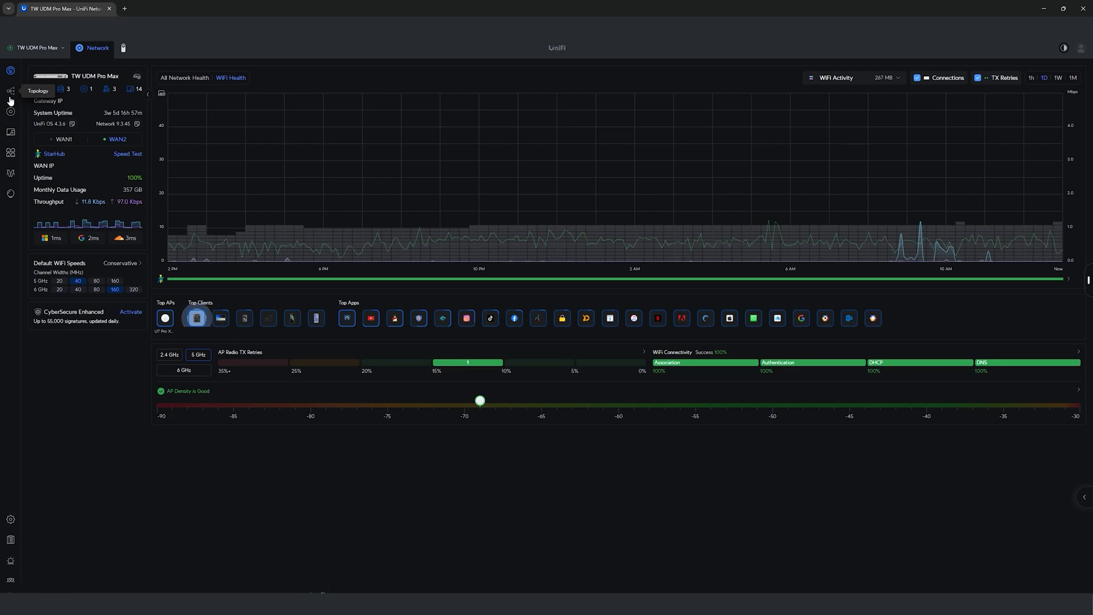
Step: Open the Topology map and inspect the StarHub WAN node's details
{"action": "left_click", "coordinate": [10, 98]}
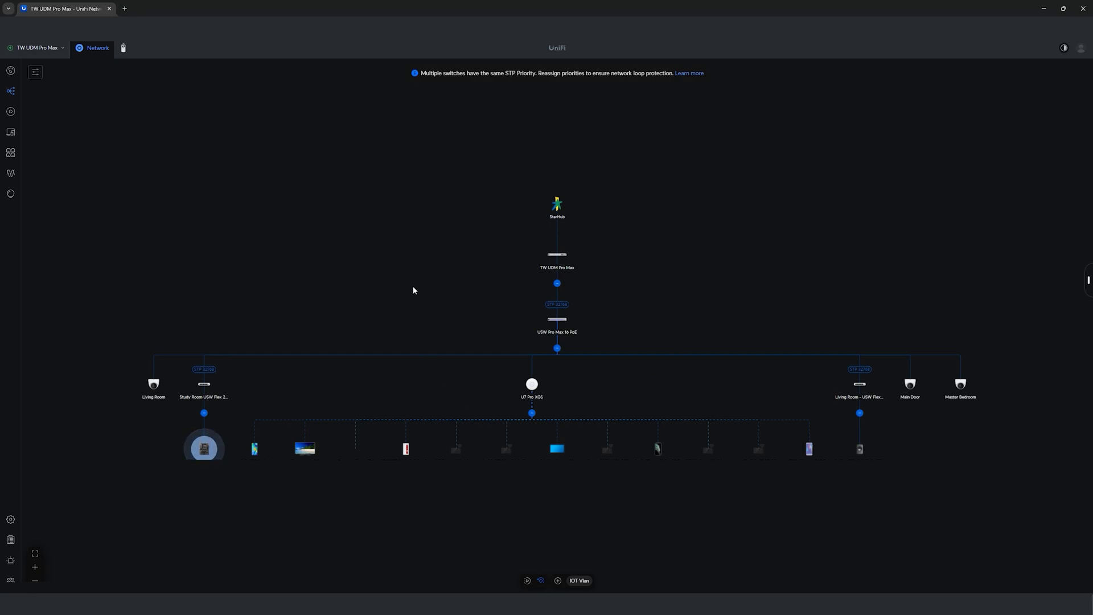
{"action": "scroll", "coordinate": [580, 246], "scroll_direction": "up", "scroll_amount": 1}
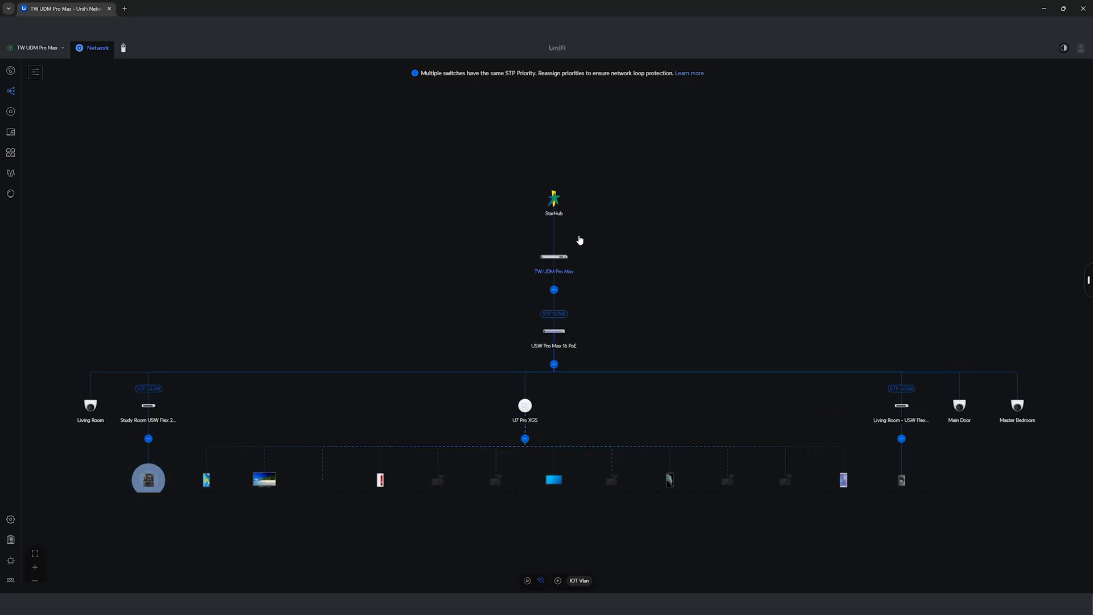
{"action": "mouse_move", "coordinate": [565, 198]}
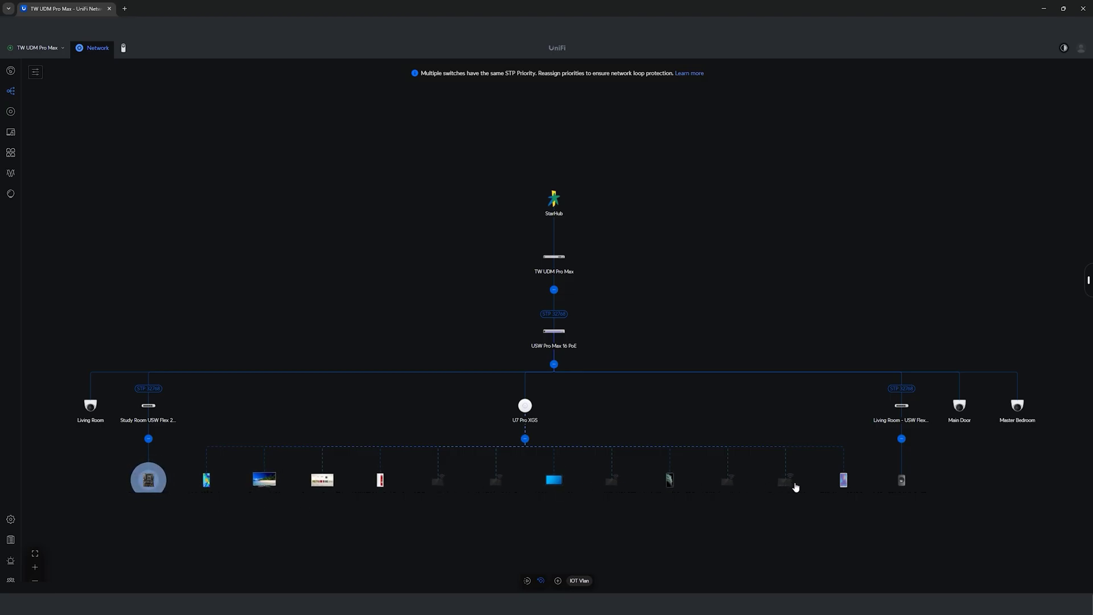
Step: Turn on Show Internet Traffic and zoom out to see per-device transfer rates
{"action": "left_click", "coordinate": [528, 581]}
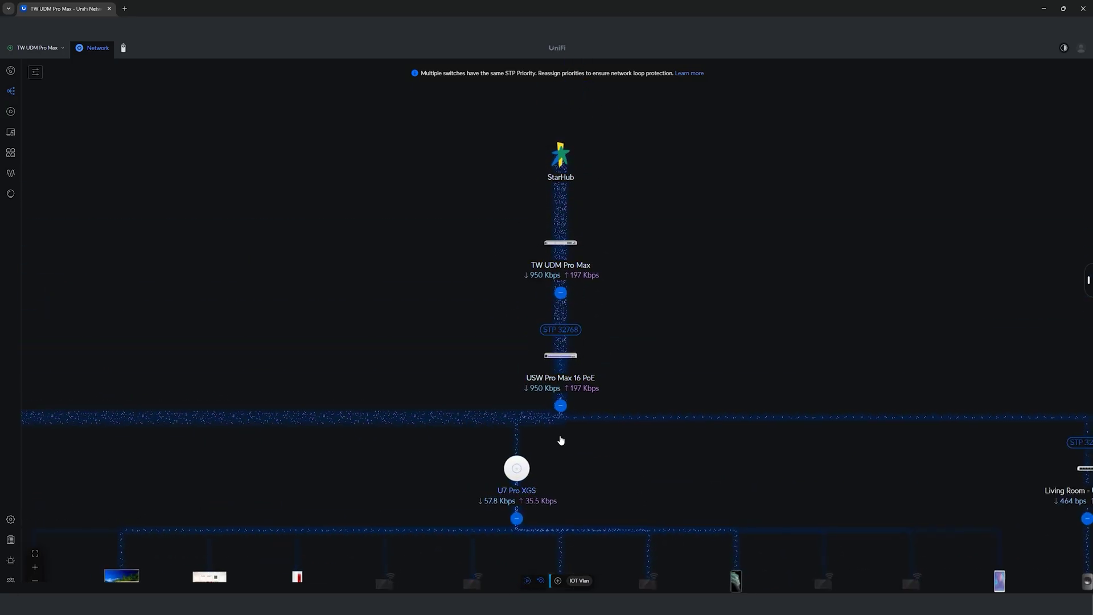
{"action": "scroll", "coordinate": [607, 456], "scroll_direction": "down", "scroll_amount": 3}
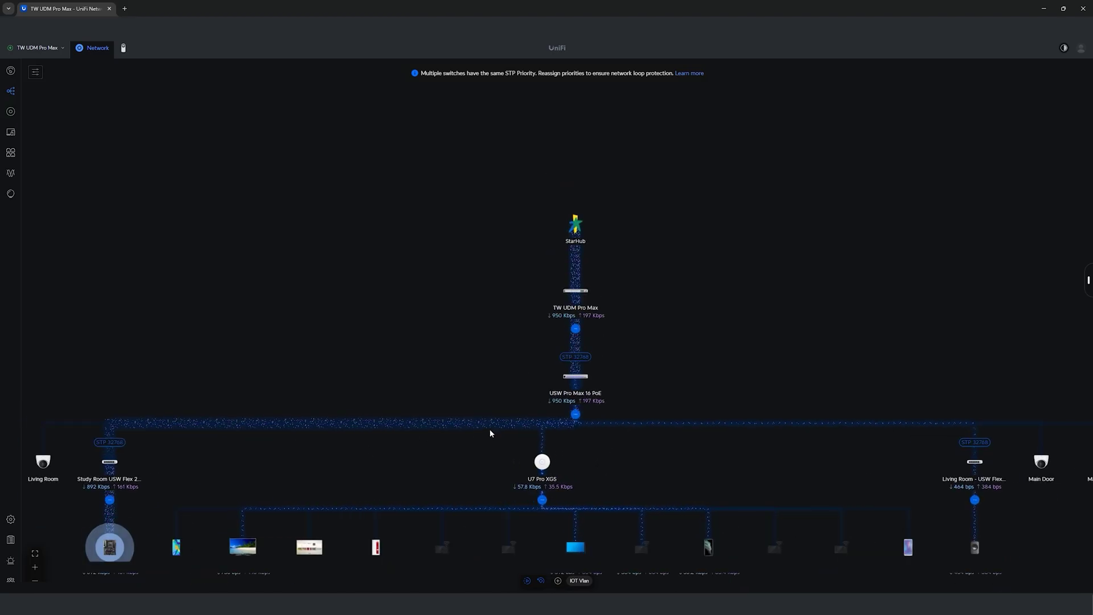
{"action": "scroll", "coordinate": [398, 421], "scroll_direction": "down", "scroll_amount": 1}
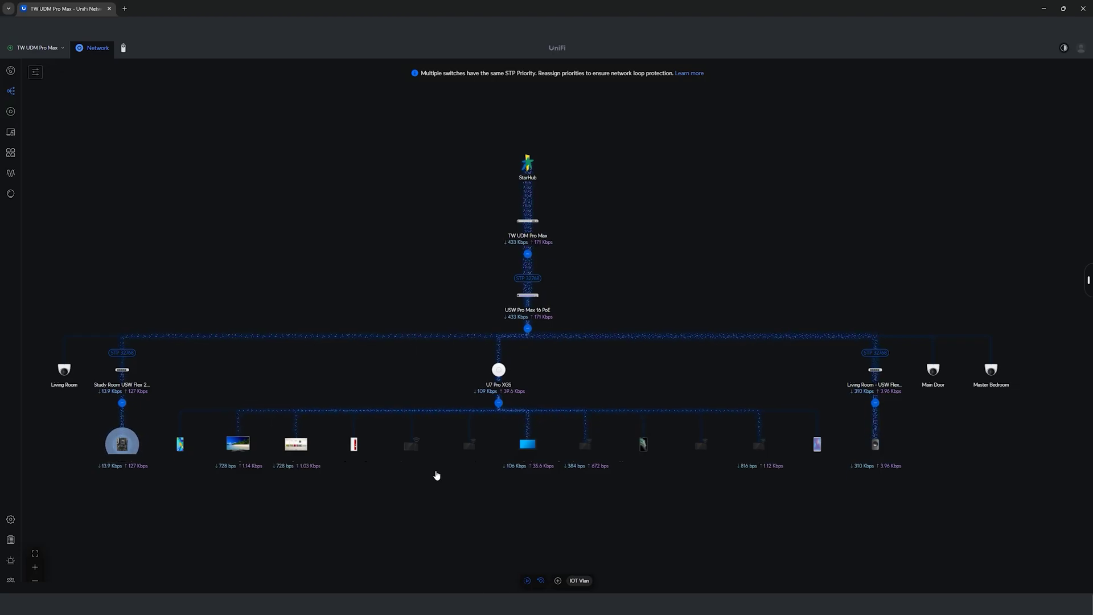
Step: Filter the UniFi device list by Switches, APs and All, then open Client Devices
{"action": "left_click", "coordinate": [11, 113]}
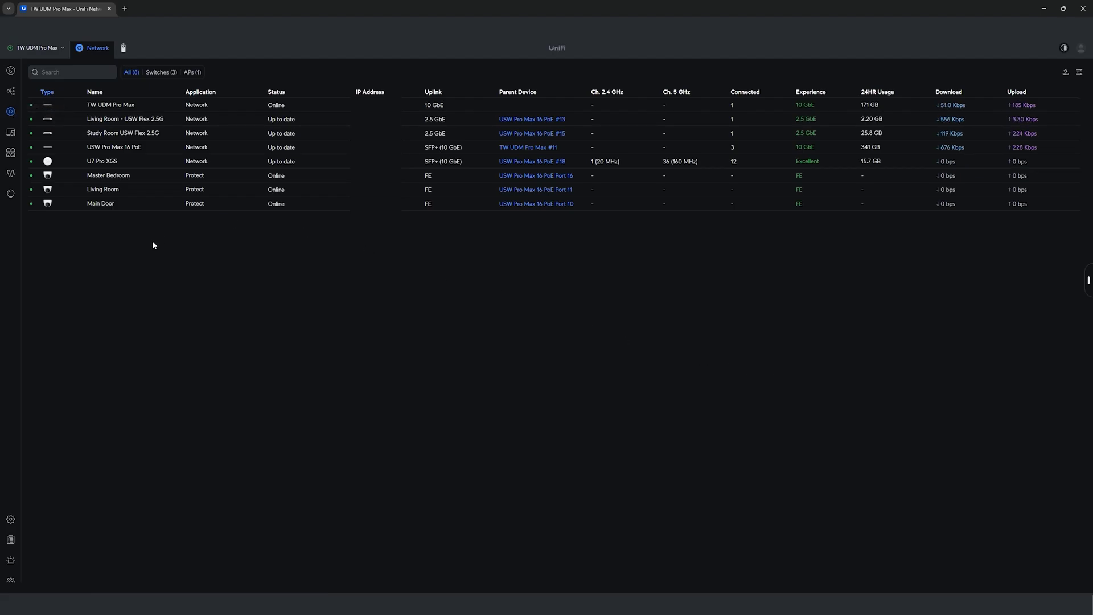
{"action": "left_click", "coordinate": [156, 74]}
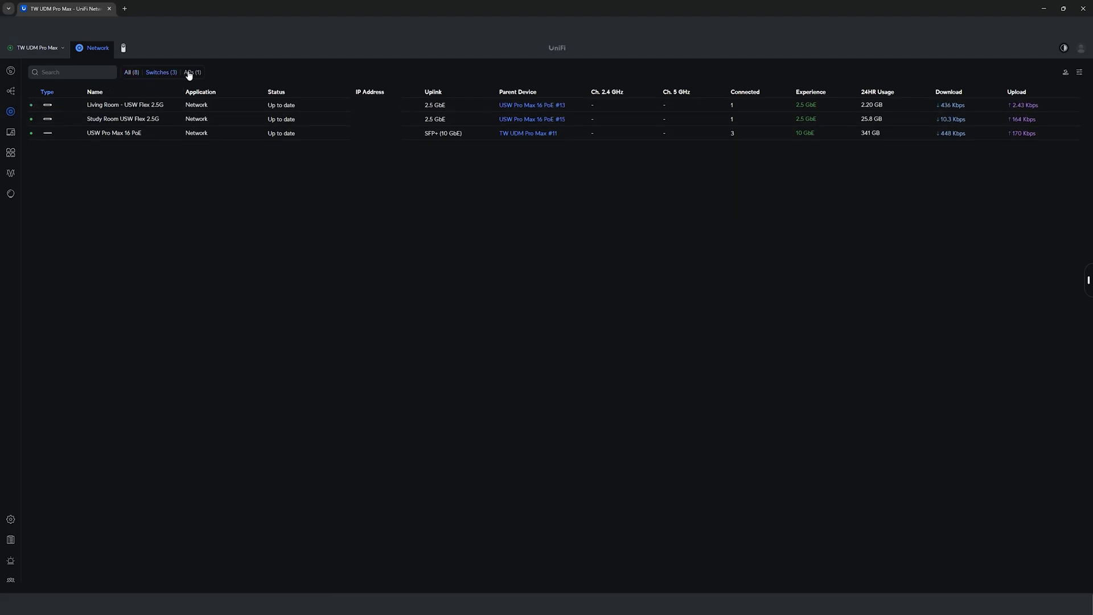
{"action": "left_click", "coordinate": [187, 74]}
{"action": "left_click", "coordinate": [129, 74]}
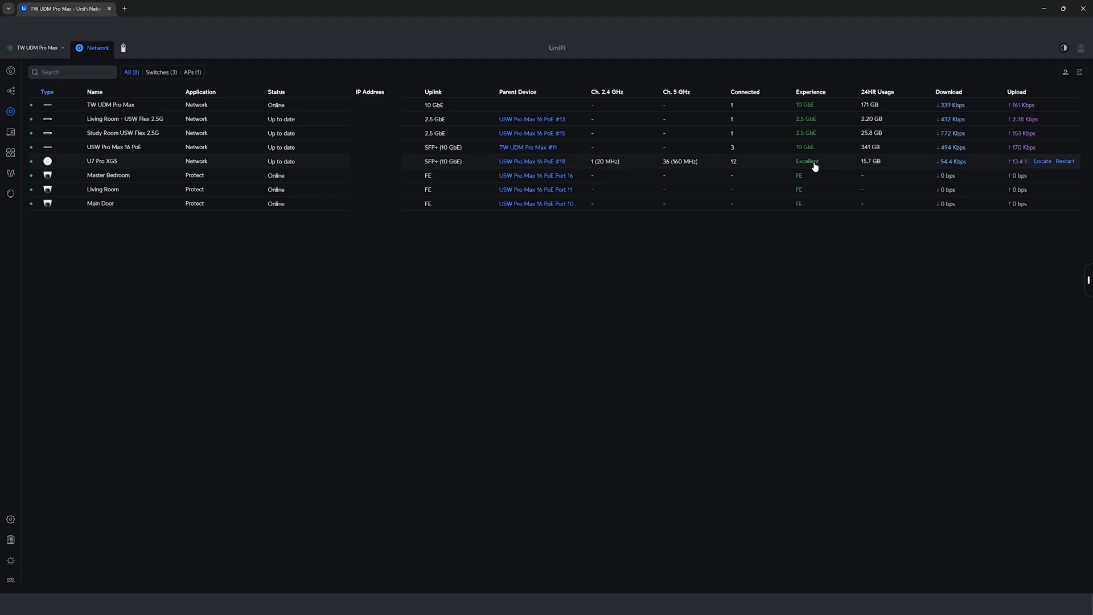
{"action": "left_click", "coordinate": [10, 134]}
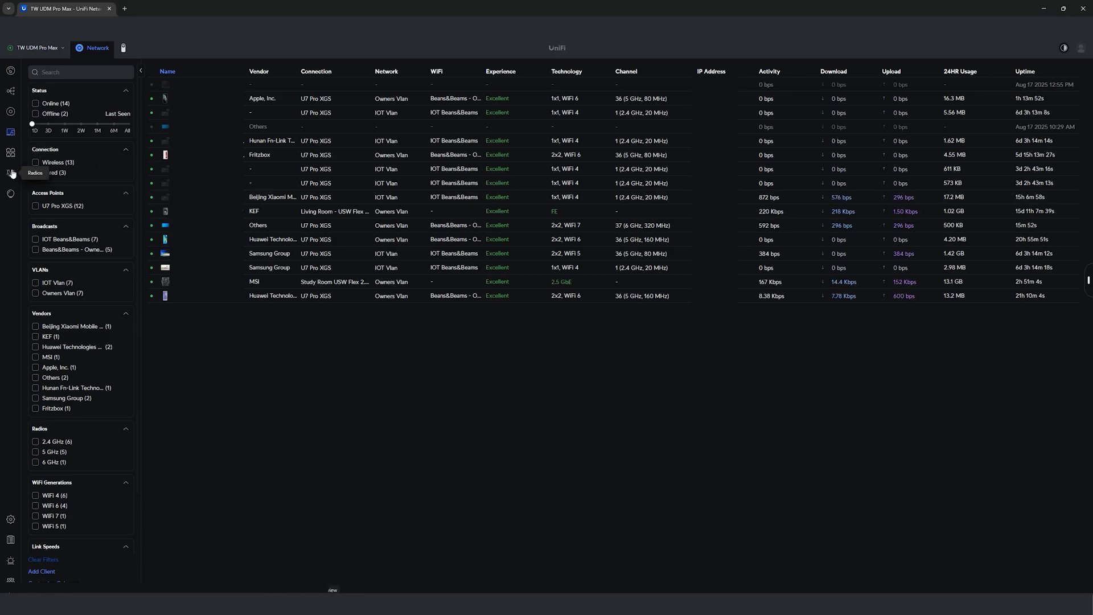
Step: Open the Ports overview and switch it to the USW Pro Max 16 PoE
{"action": "left_click", "coordinate": [10, 152]}
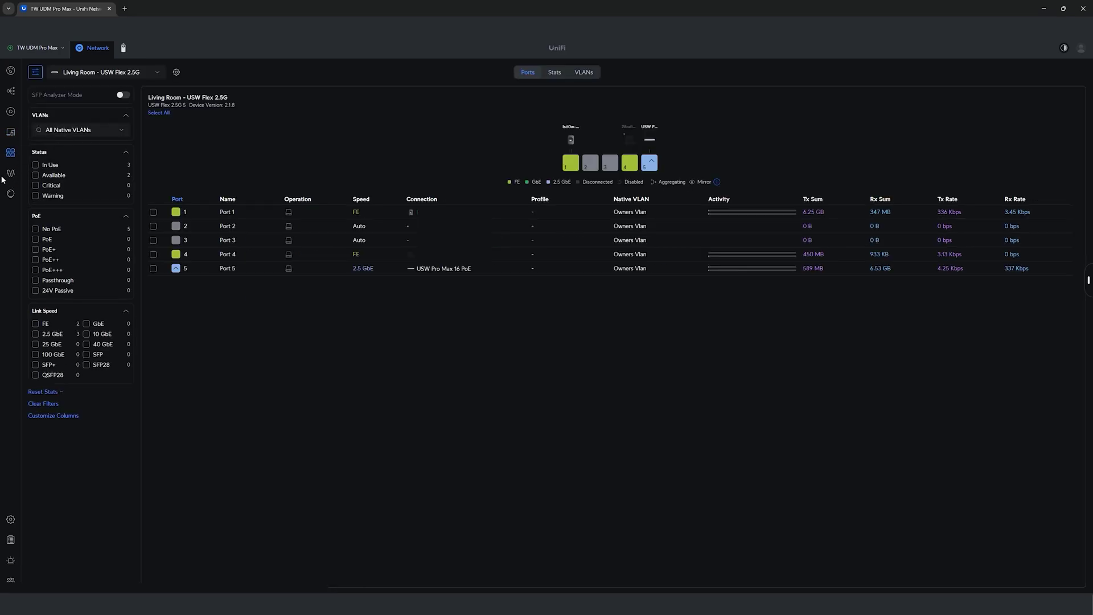
{"action": "left_click", "coordinate": [102, 72]}
{"action": "left_click", "coordinate": [126, 114]}
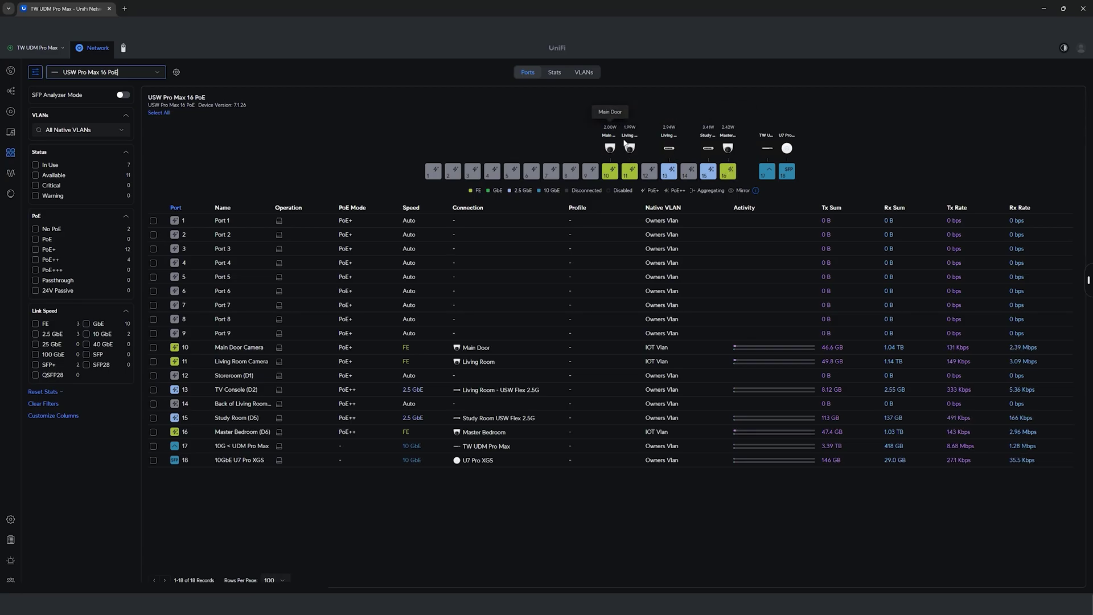
Step: Browse U7 Pro XGS Control, 5 GHz Environment and AirView, then open the Insights flow map
{"action": "left_click", "coordinate": [11, 177]}
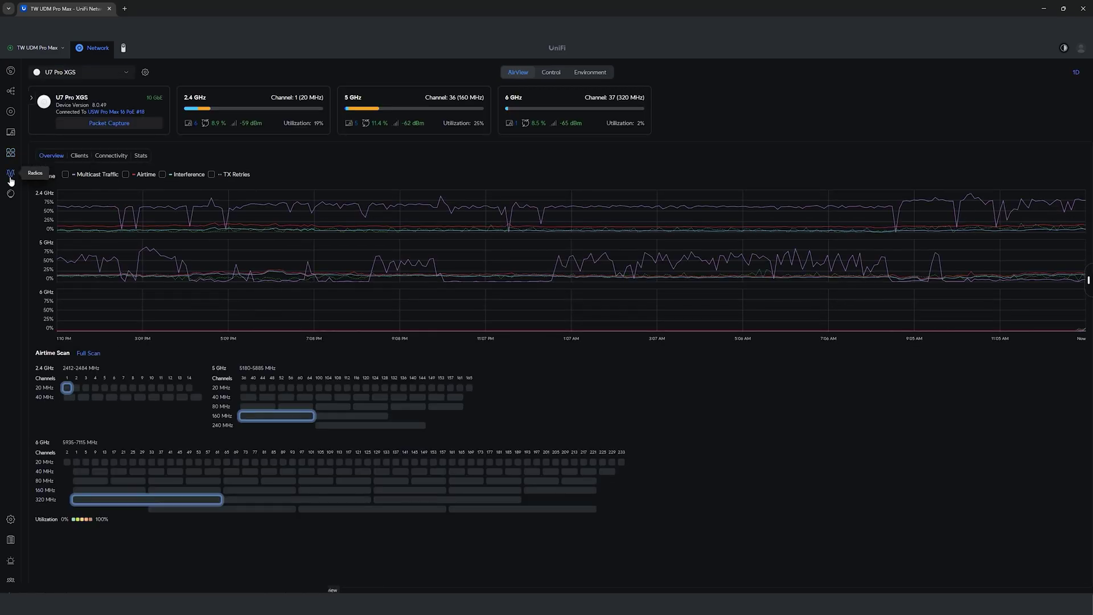
{"action": "left_click", "coordinate": [550, 73]}
{"action": "left_click", "coordinate": [589, 73]}
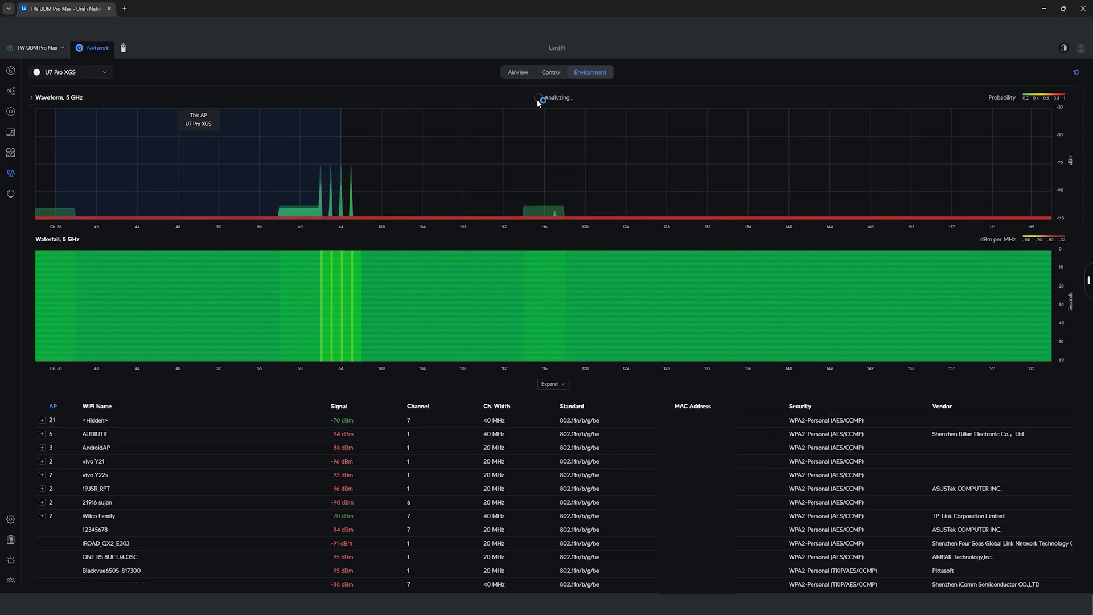
{"action": "scroll", "coordinate": [183, 464], "scroll_direction": "down", "scroll_amount": 3}
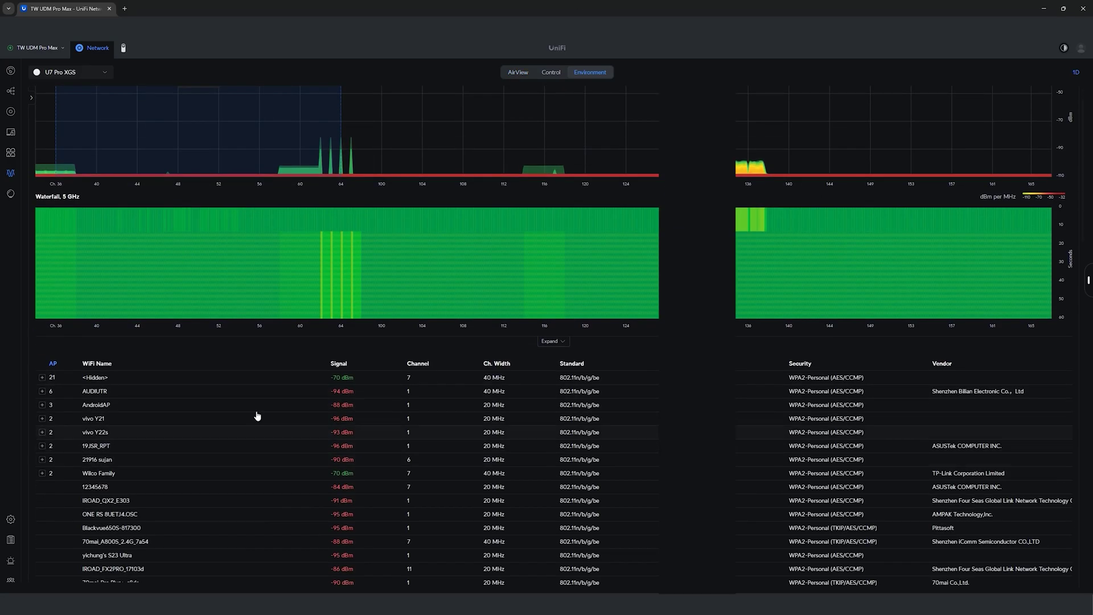
{"action": "scroll", "coordinate": [617, 432], "scroll_direction": "down", "scroll_amount": 5}
{"action": "scroll", "coordinate": [607, 448], "scroll_direction": "up", "scroll_amount": 8}
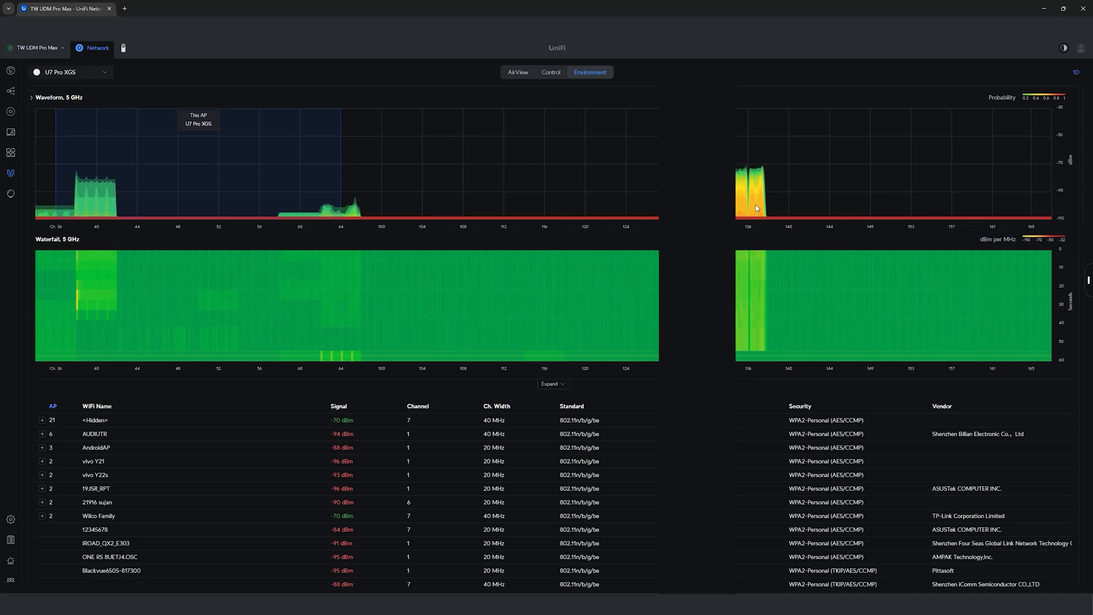
{"action": "left_click", "coordinate": [516, 73]}
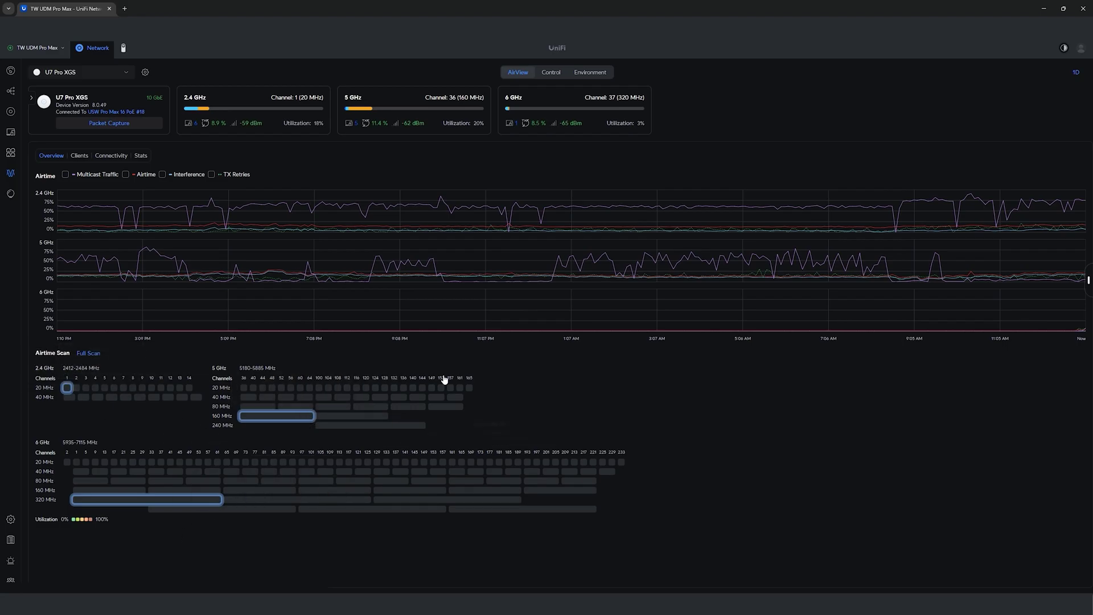
{"action": "left_click", "coordinate": [11, 194]}
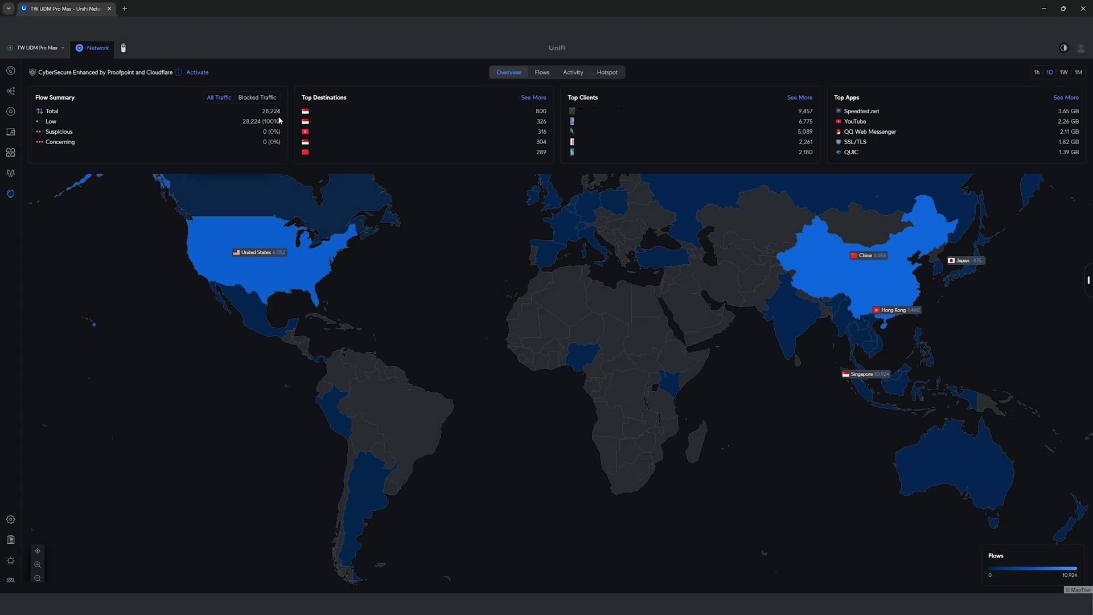
Step: Filter the flow map to blocked traffic, pan north to Alaska, then go to the Networks settings
{"action": "left_click", "coordinate": [254, 97]}
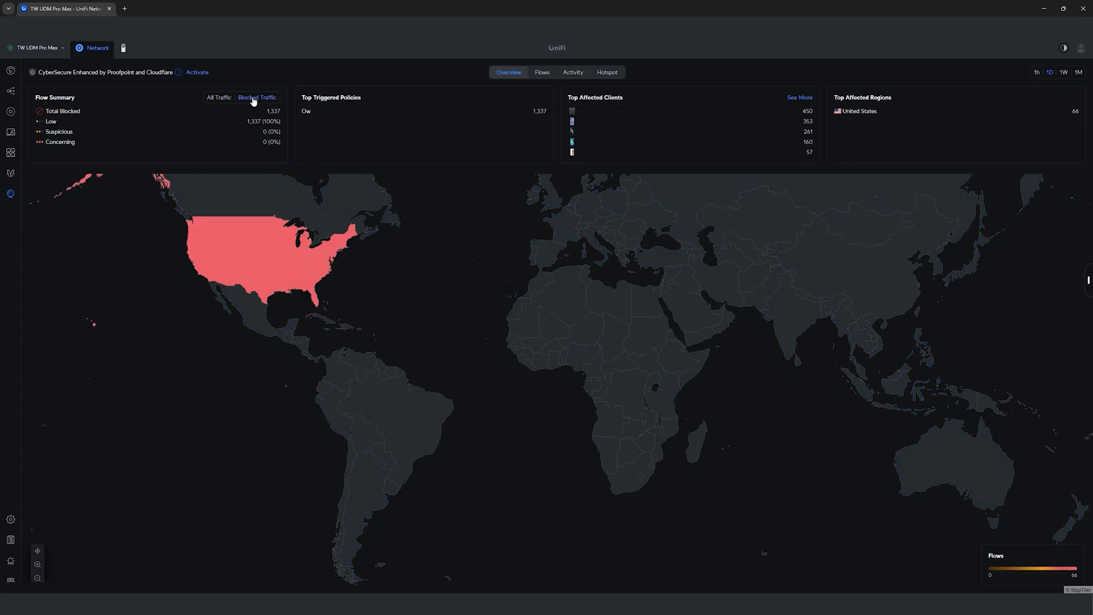
{"action": "left_click_drag", "start_coordinate": [198, 295], "coordinate": [234, 430]}
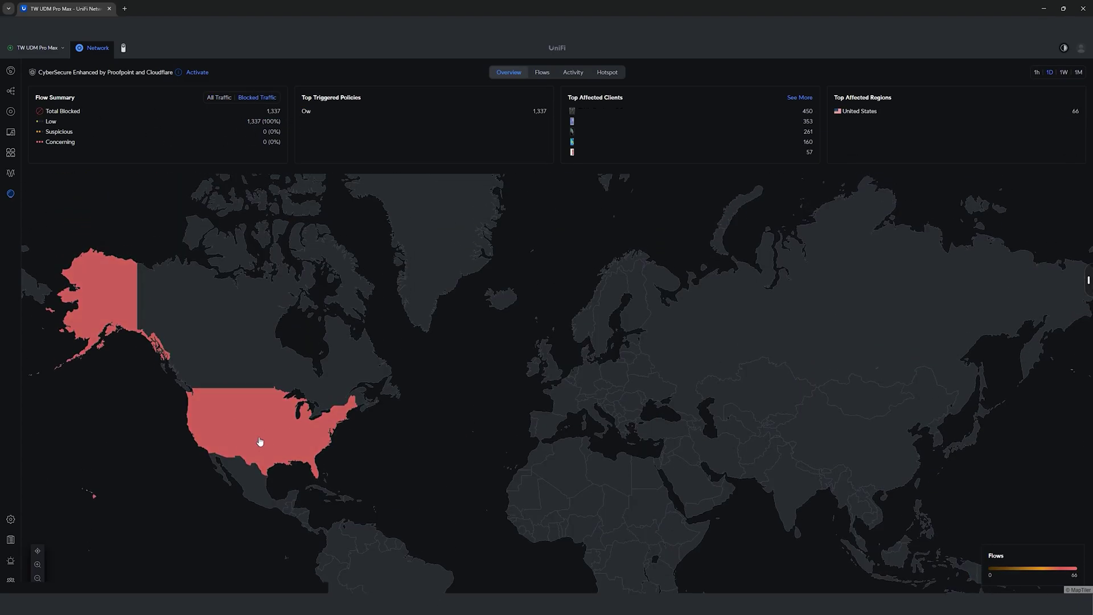
{"action": "left_click", "coordinate": [11, 520]}
{"action": "left_click", "coordinate": [52, 128]}
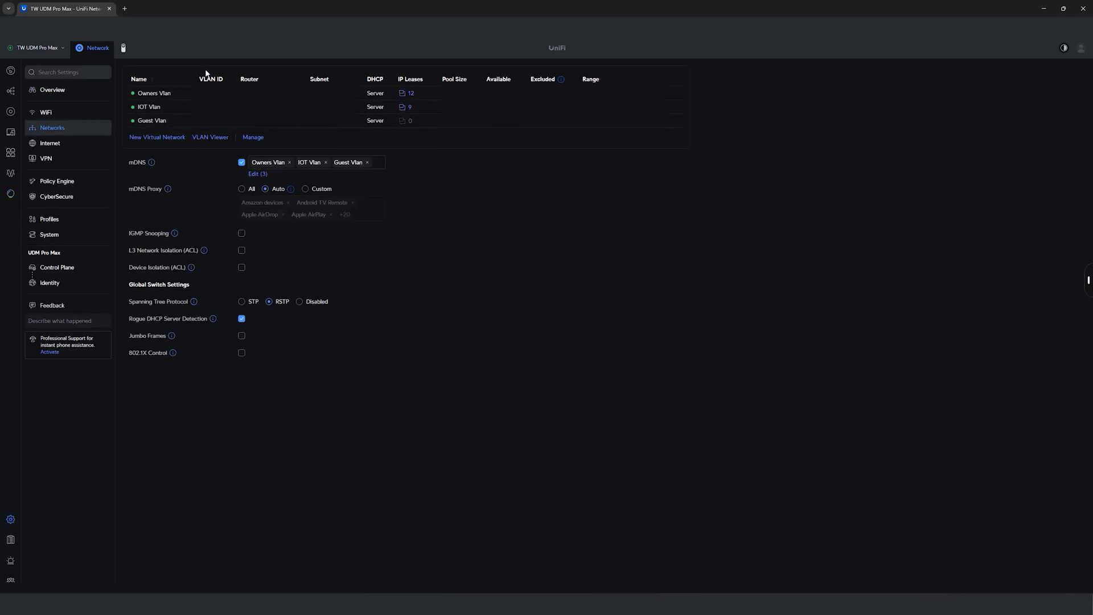
Step: Review the Guest Vlan network's guest and isolation options, then go to WiFi settings
{"action": "left_click", "coordinate": [180, 126]}
{"action": "mouse_move", "coordinate": [175, 249]}
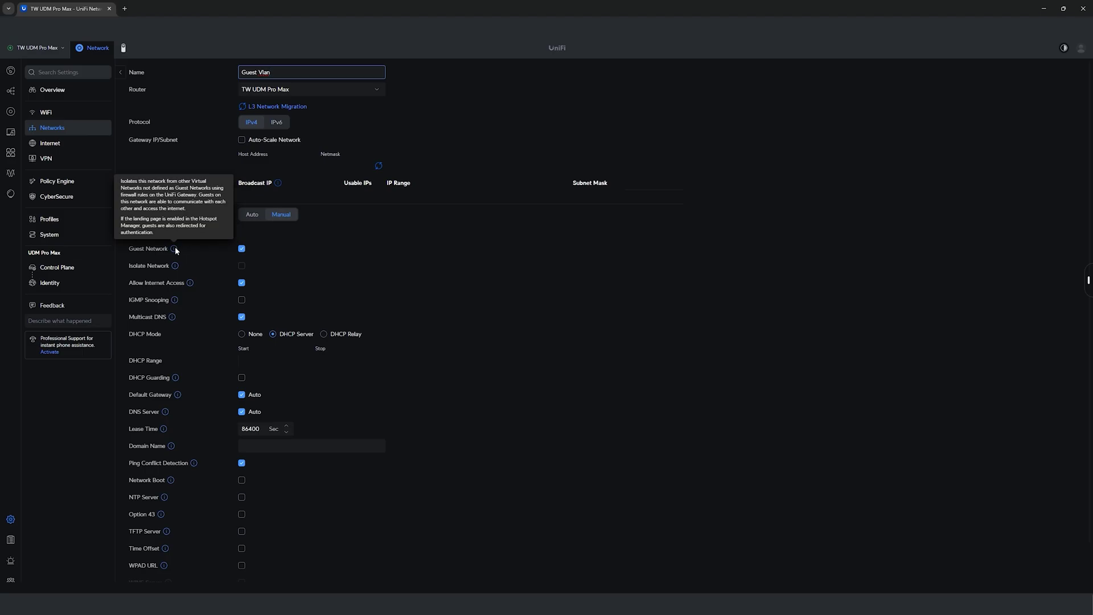
{"action": "mouse_move", "coordinate": [190, 283]}
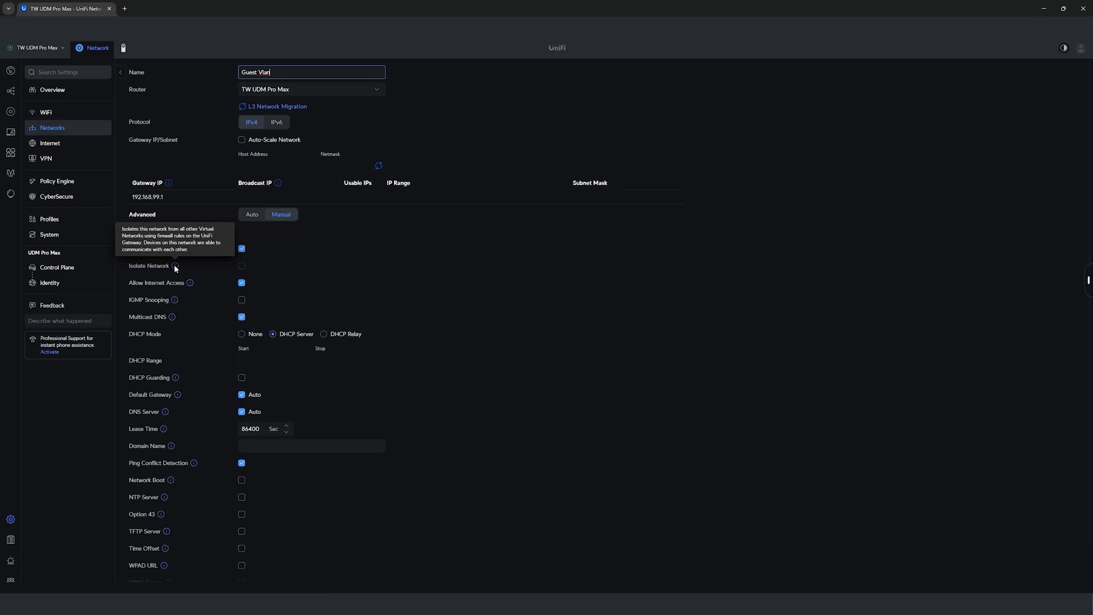
{"action": "scroll", "coordinate": [193, 316], "scroll_direction": "down", "scroll_amount": 1}
{"action": "mouse_move", "coordinate": [176, 394]}
{"action": "scroll", "coordinate": [176, 525], "scroll_direction": "up", "scroll_amount": 1}
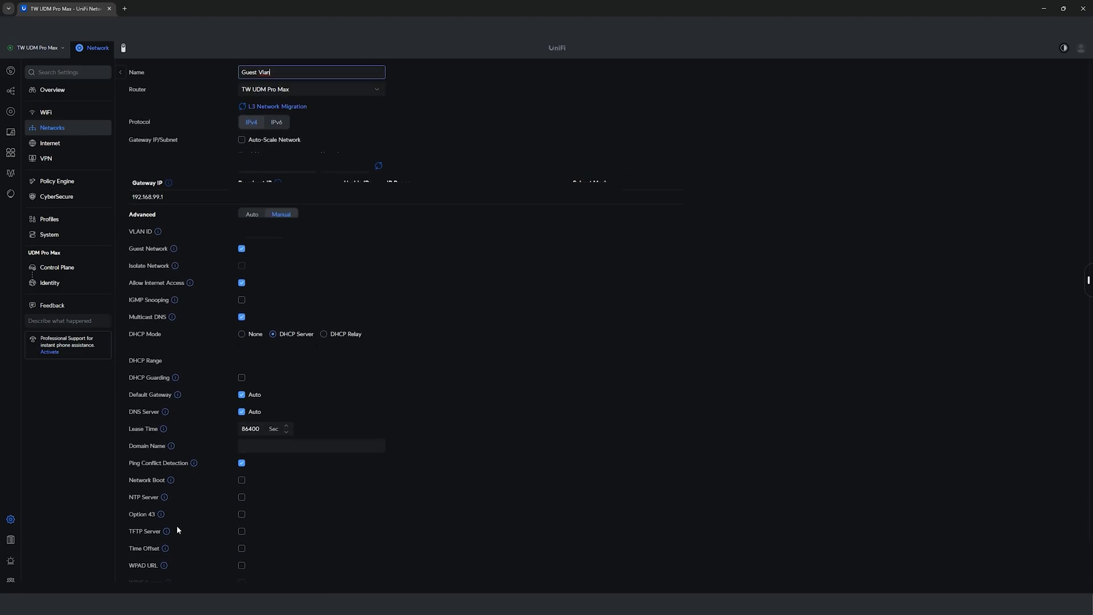
{"action": "left_click", "coordinate": [52, 114]}
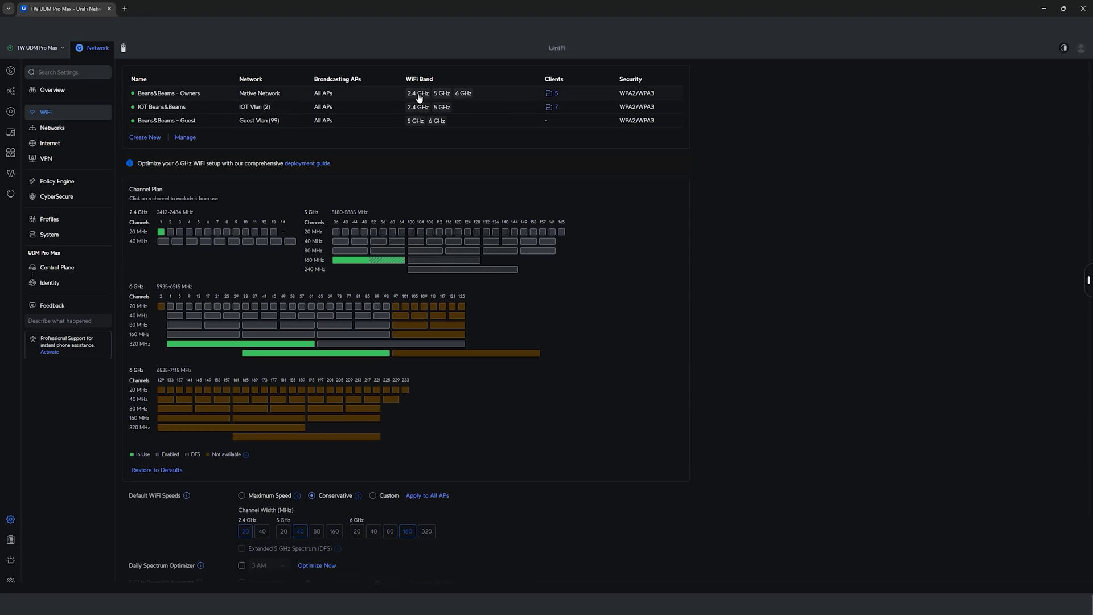
Step: Inspect the Default WiFi Speeds info for Maximum Speed and Conservative, keeping Conservative
{"action": "scroll", "coordinate": [797, 352], "scroll_direction": "down", "scroll_amount": 2}
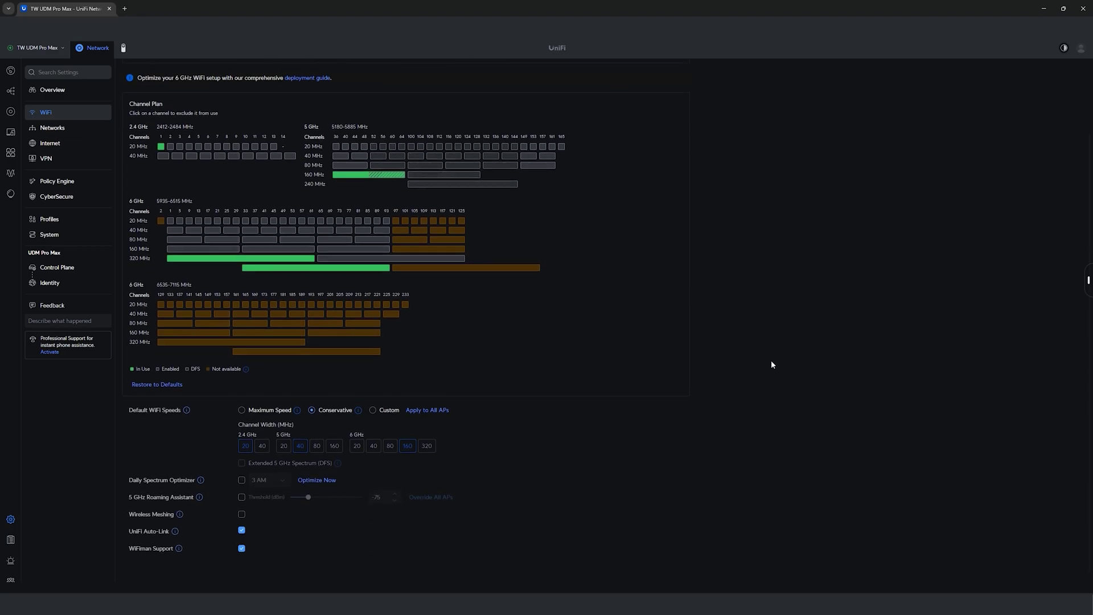
{"action": "mouse_move", "coordinate": [189, 407]}
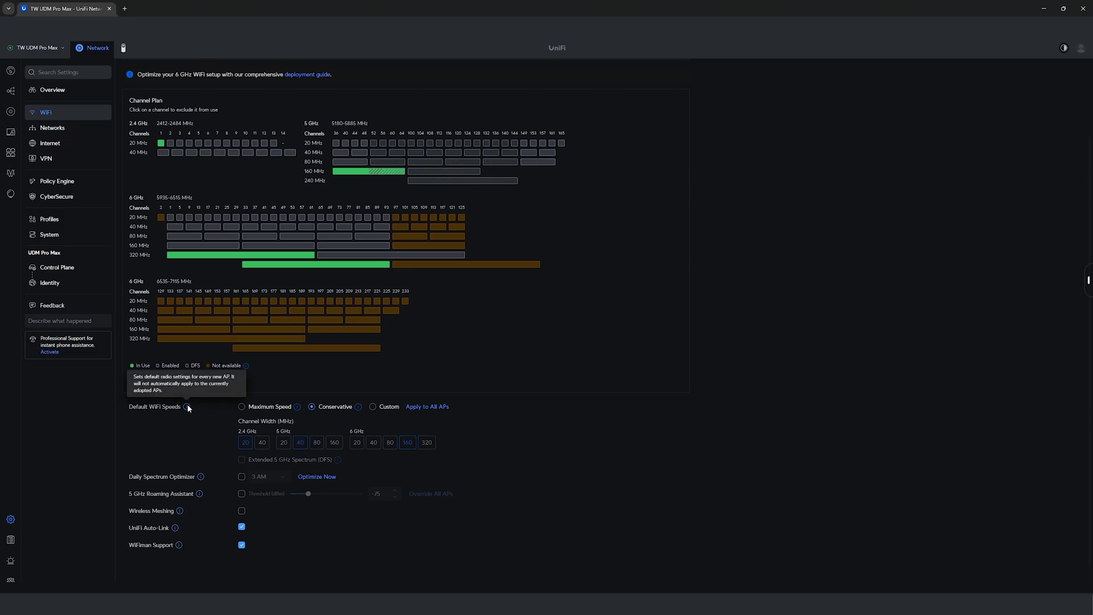
{"action": "mouse_move", "coordinate": [295, 407]}
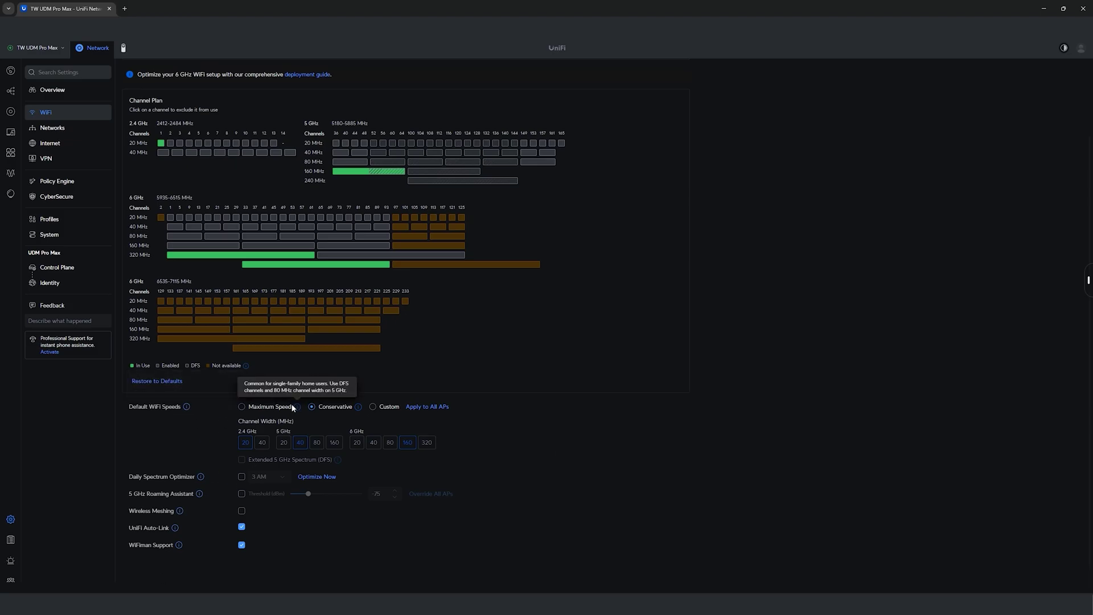
{"action": "mouse_move", "coordinate": [359, 407]}
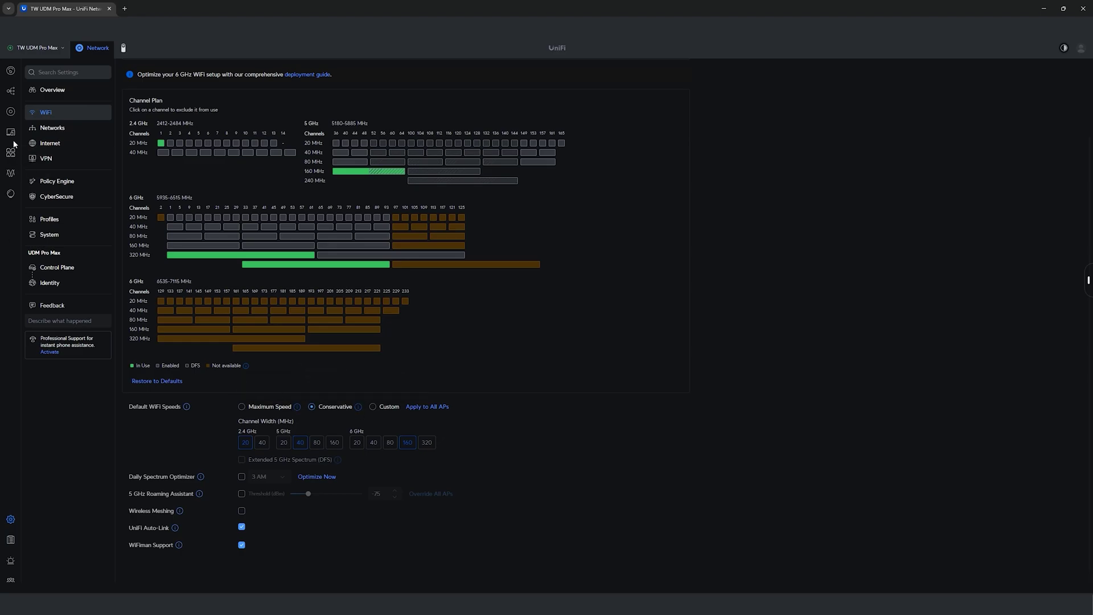
Step: Open Policy Engine to show the Guest to IoT allow rule
{"action": "left_click", "coordinate": [62, 181]}
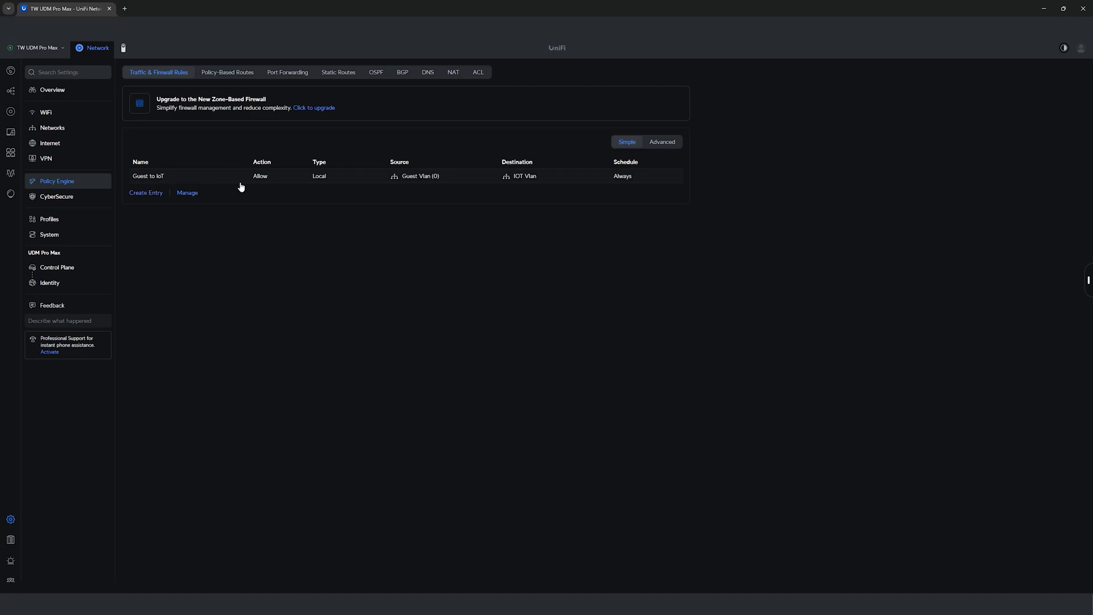
Step: In CyberSecure, preview Region Blocking and leave it off, then view Content Filter and Traffic Logging
{"action": "left_click", "coordinate": [54, 204]}
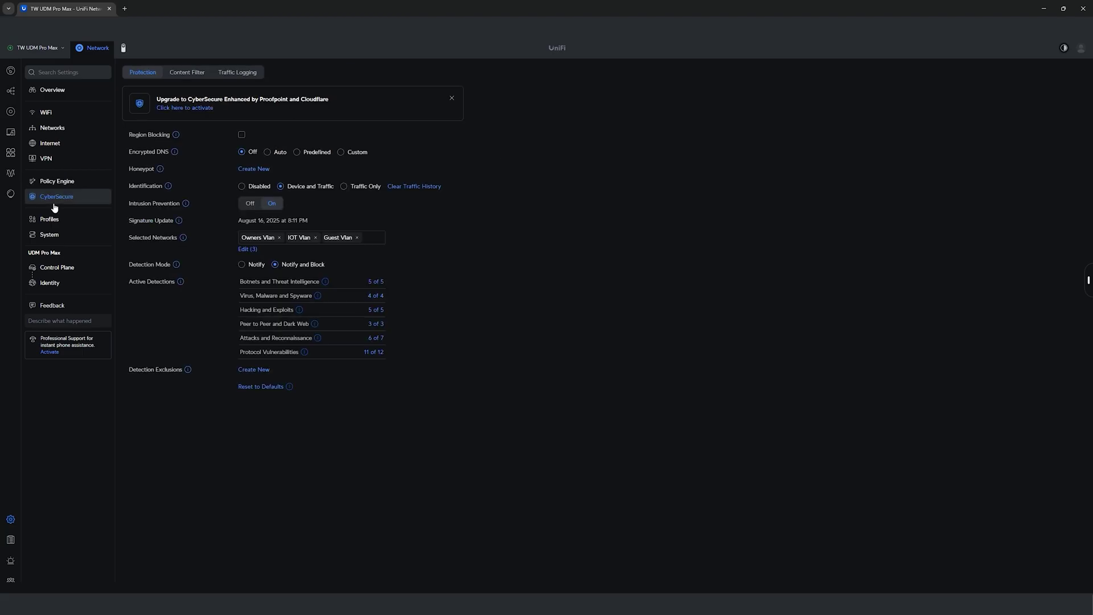
{"action": "mouse_move", "coordinate": [174, 139]}
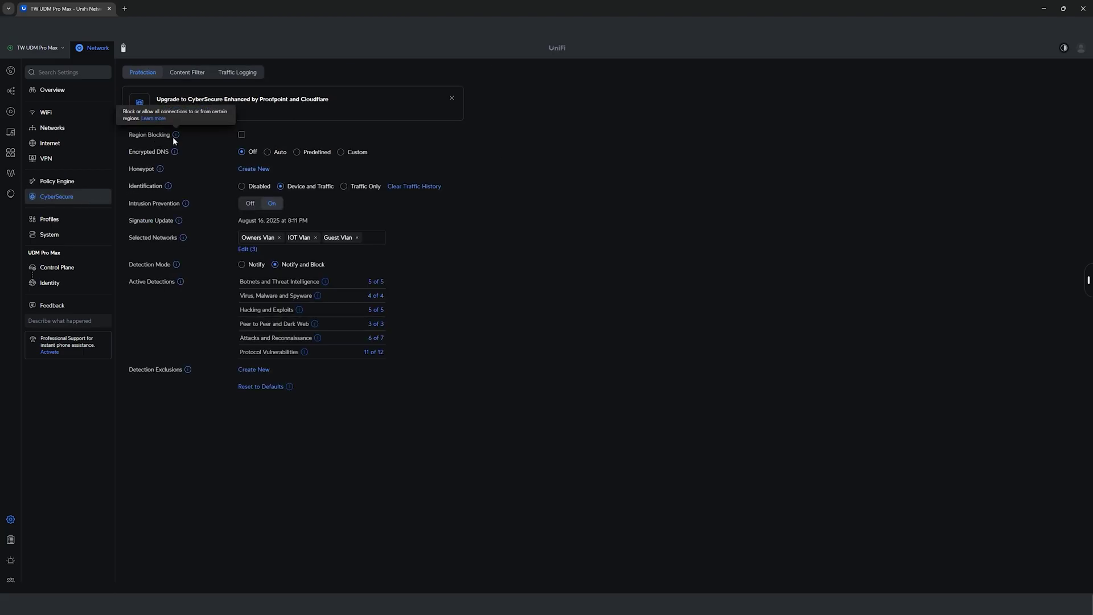
{"action": "left_click", "coordinate": [241, 135]}
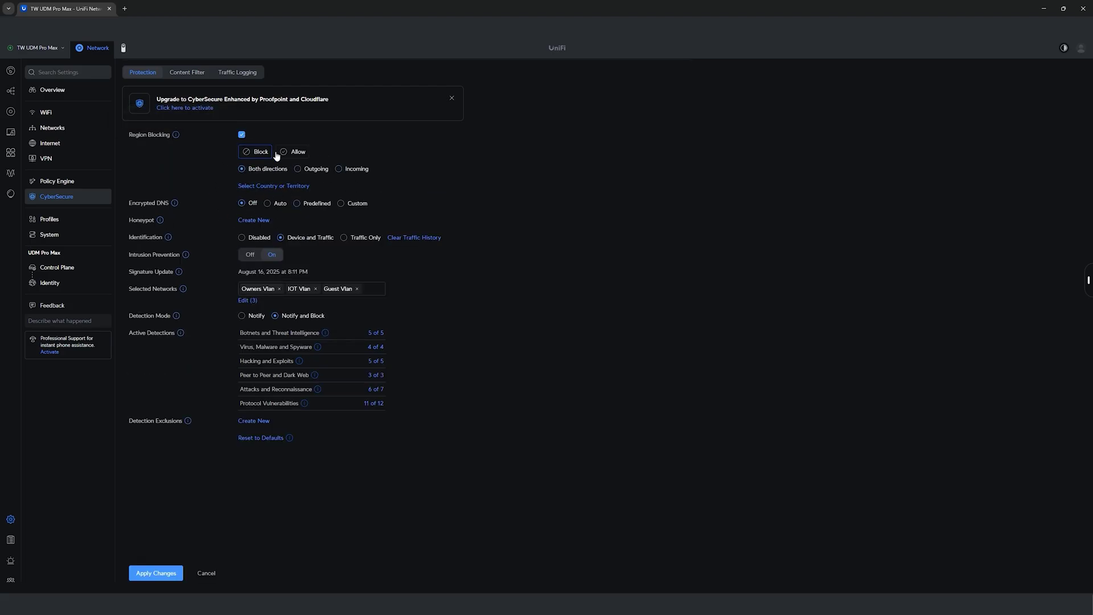
{"action": "left_click", "coordinate": [242, 136]}
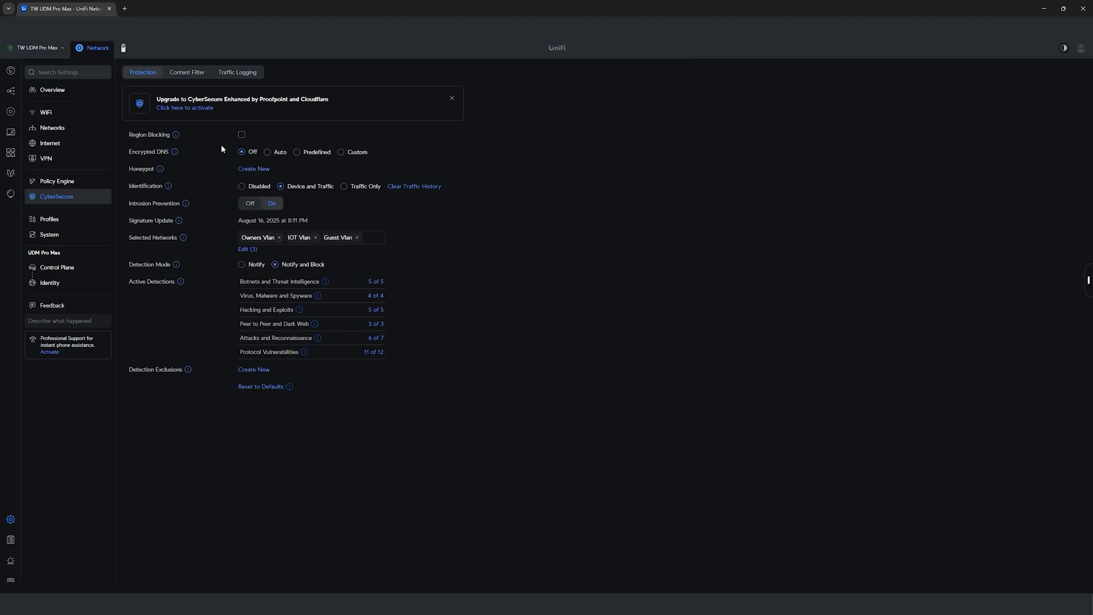
{"action": "mouse_move", "coordinate": [160, 169]}
{"action": "left_click", "coordinate": [188, 73]}
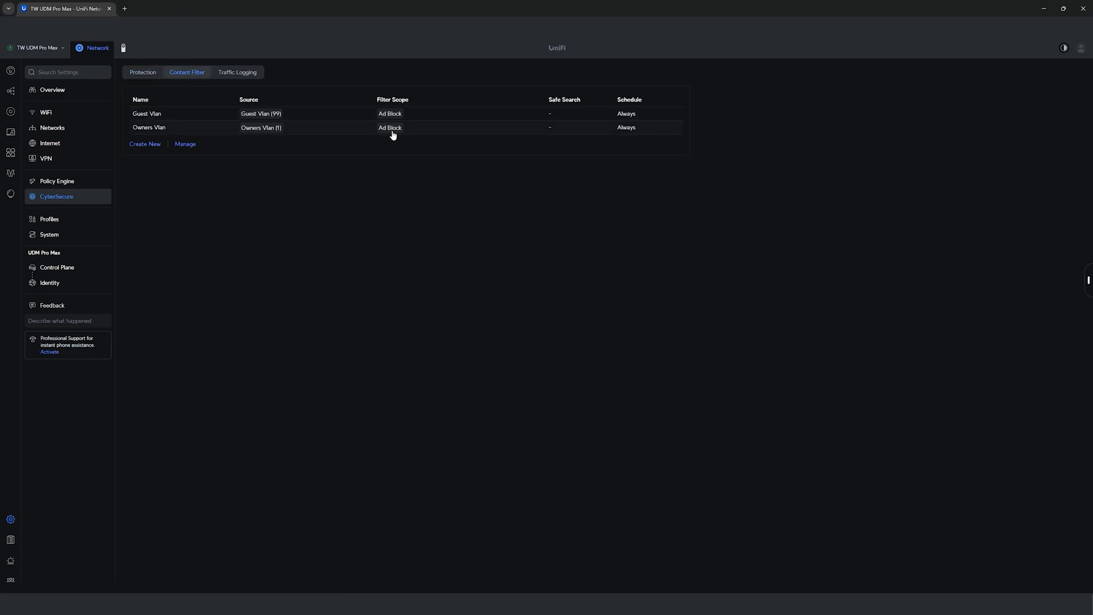
{"action": "left_click", "coordinate": [238, 73]}
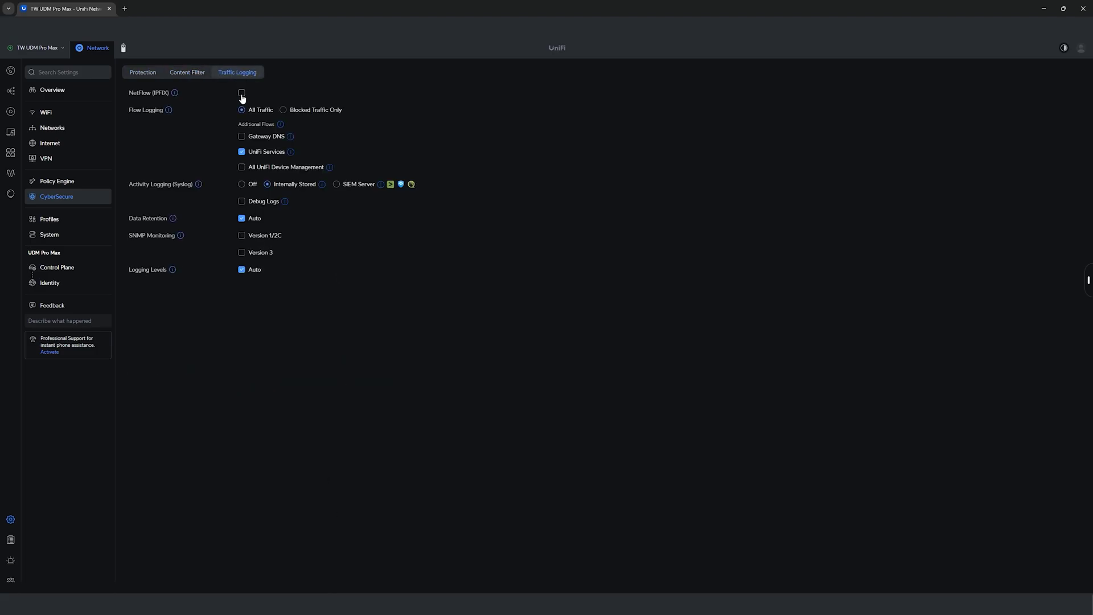
Step: Show the WiFi Speed Limit profiles under Profiles
{"action": "left_click", "coordinate": [67, 219]}
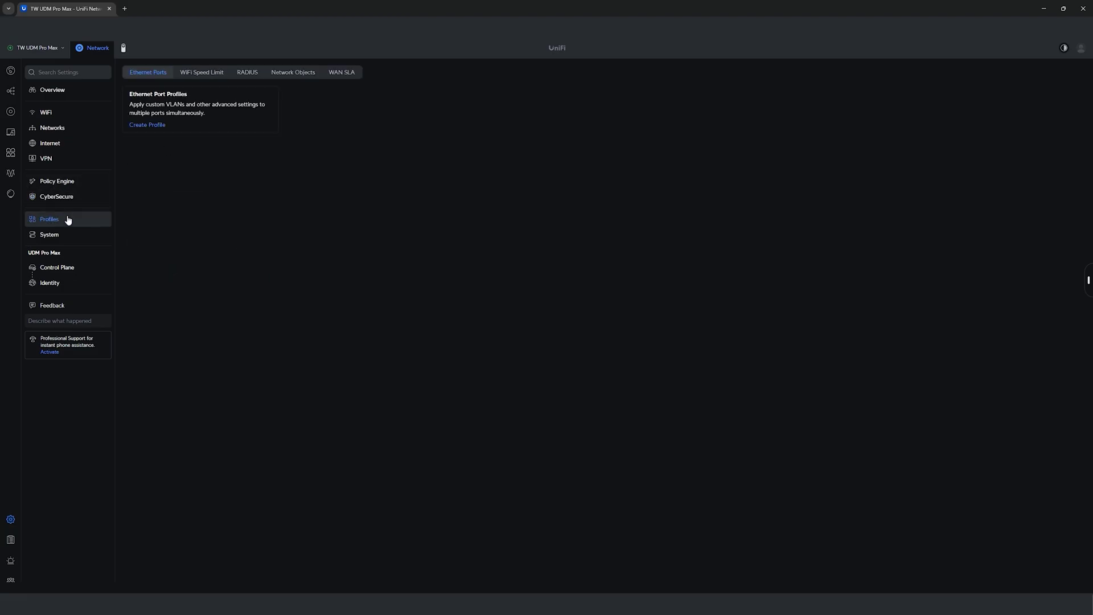
{"action": "left_click", "coordinate": [207, 76]}
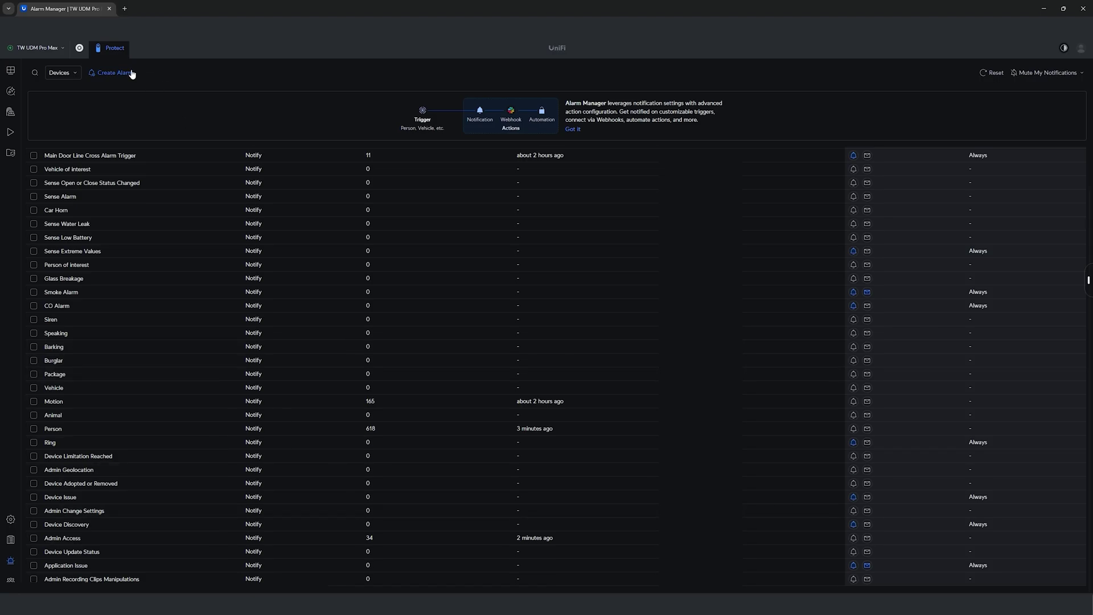
{"action": "left_click", "coordinate": [113, 73]}
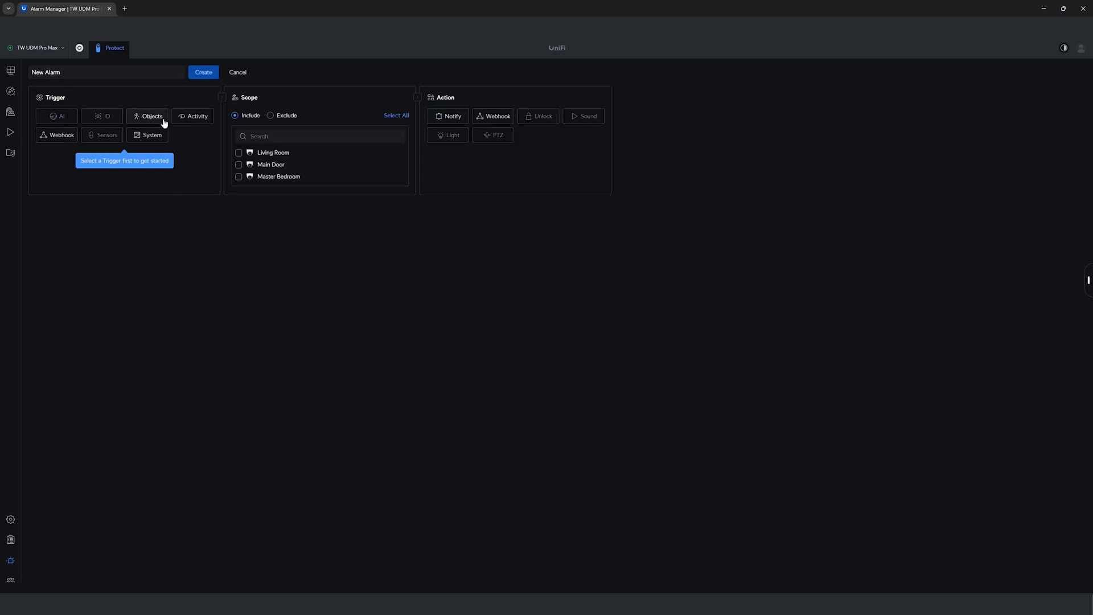
{"action": "left_click", "coordinate": [59, 138]}
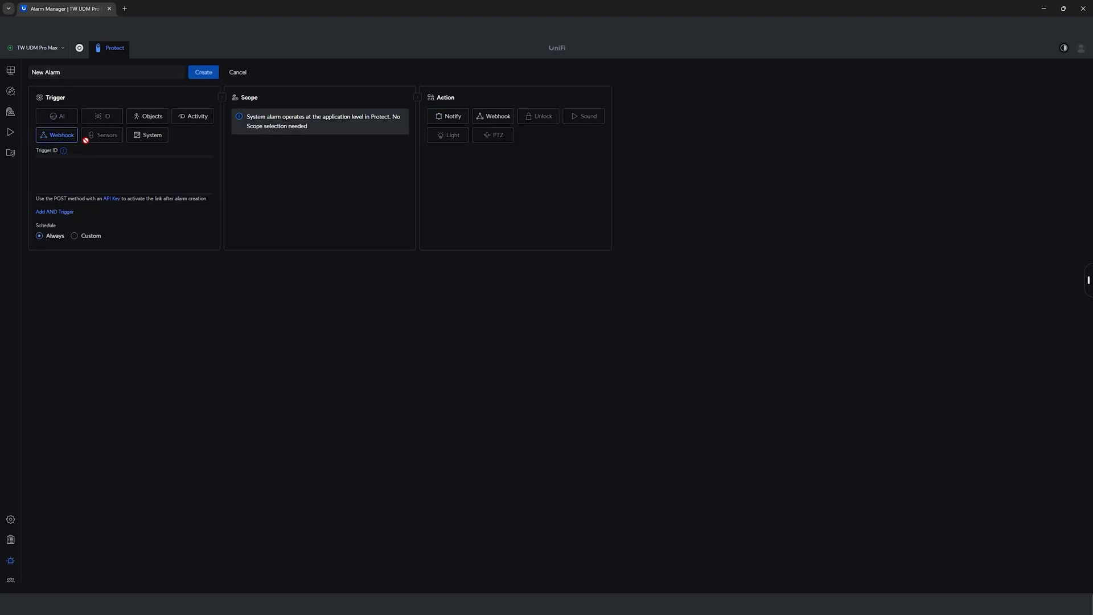
{"action": "left_click", "coordinate": [141, 118]}
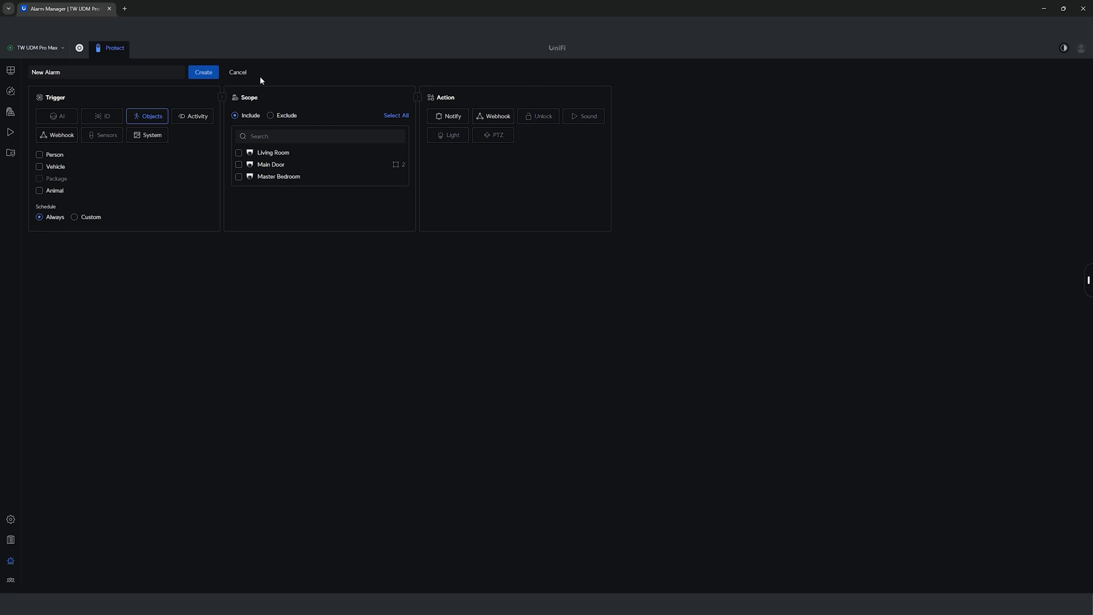
{"action": "left_click", "coordinate": [237, 73]}
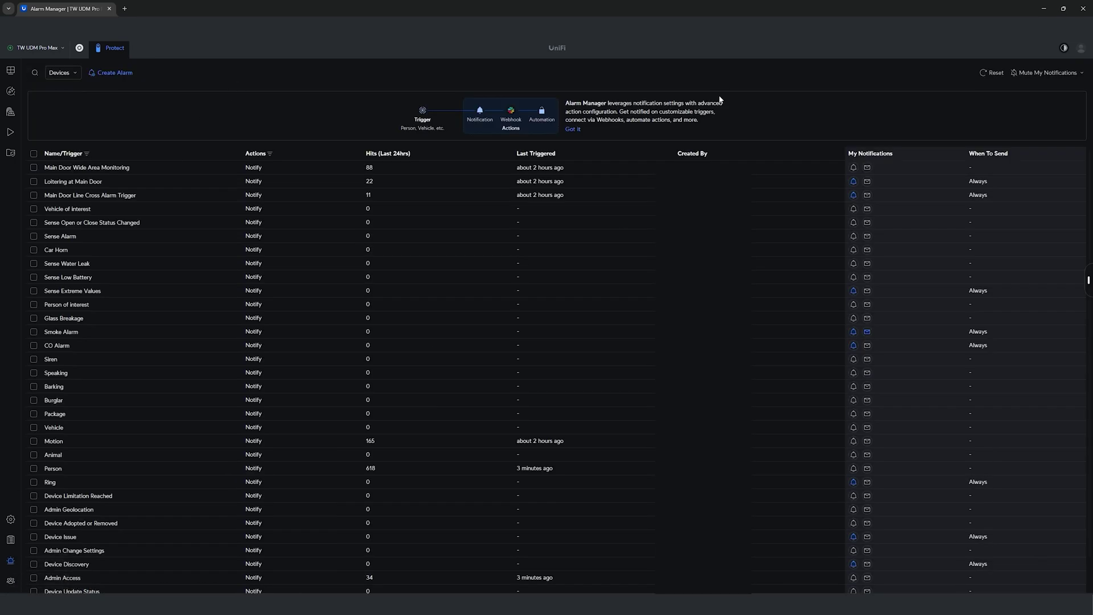